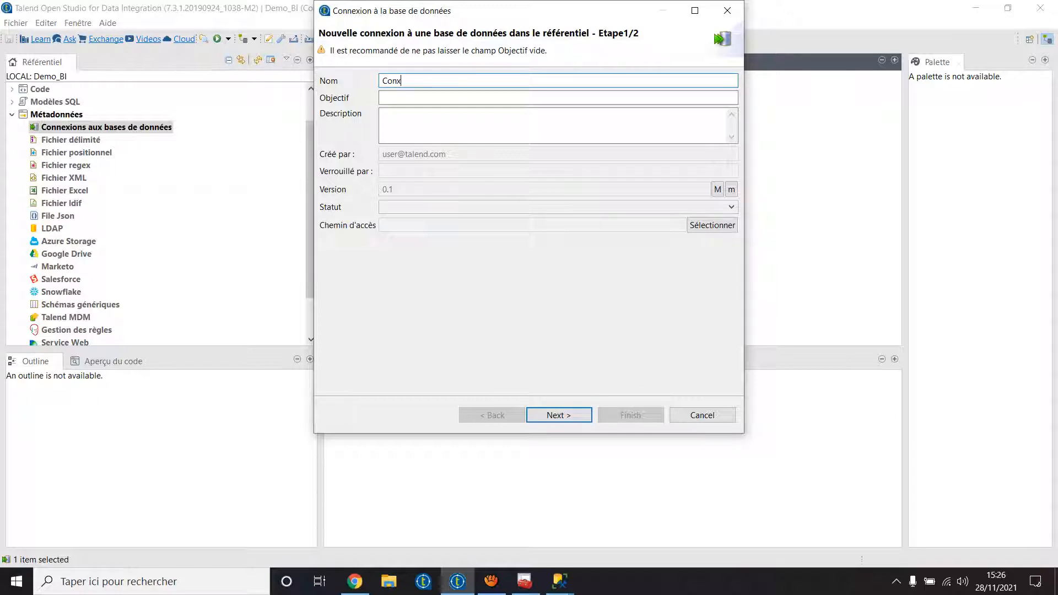
Name the new database connection ConxSQL and continue to its connection settings
type("SQL")
key("Return")
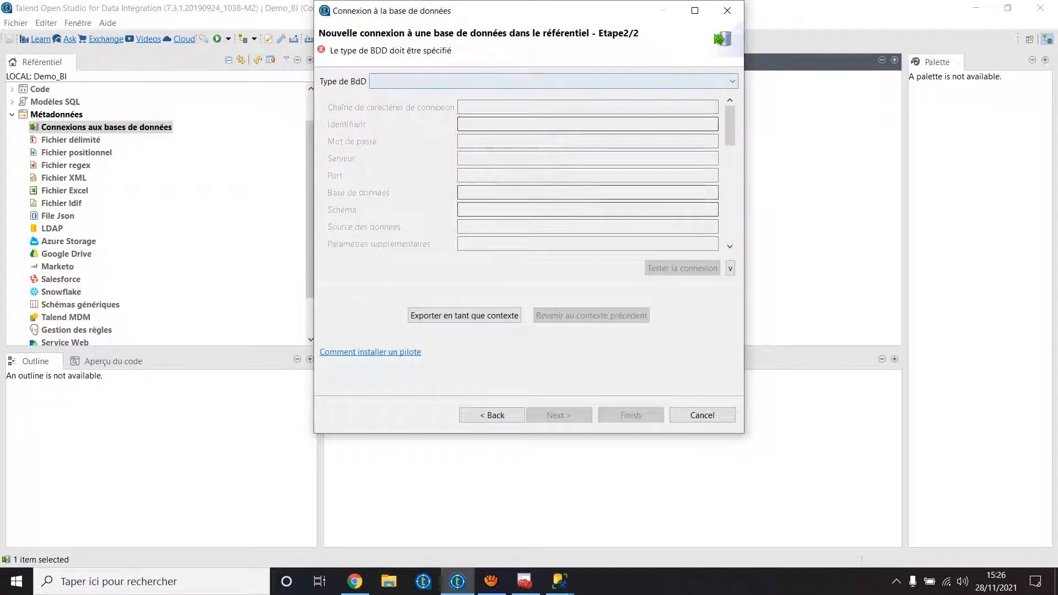
Set the connection's database type to Microsoft SQL Server with the Open source JTDS version
left_click(553, 82)
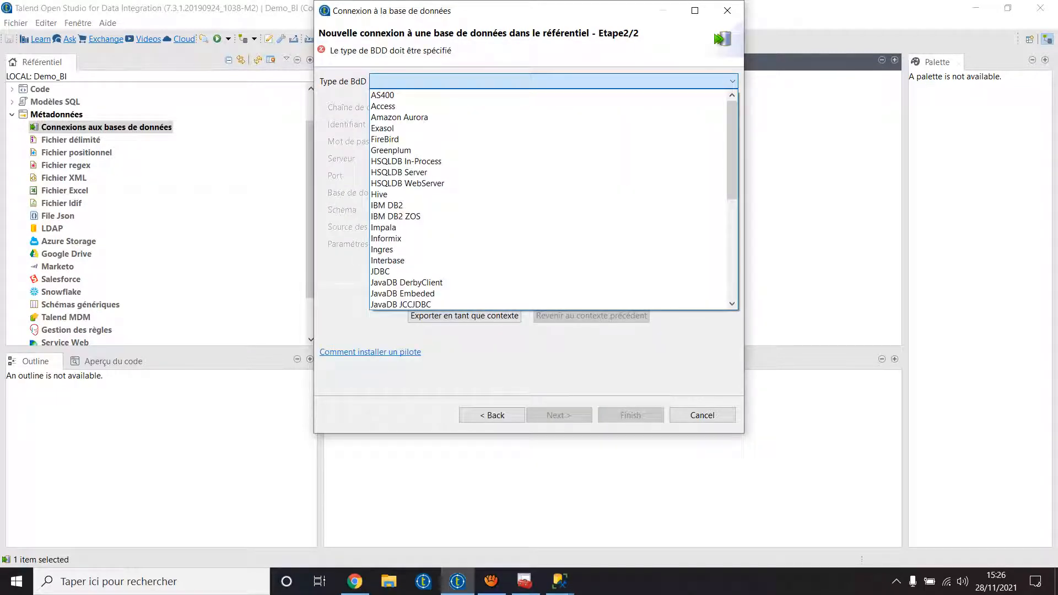
scroll(531, 223, "down", 4)
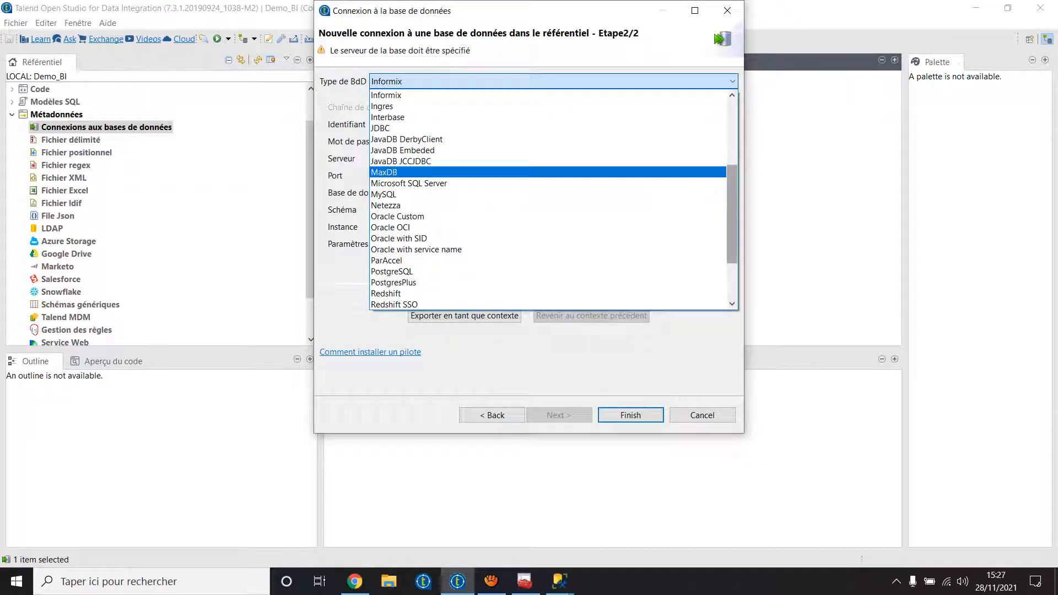
scroll(548, 198, "down", 1)
scroll(548, 198, "up", 4)
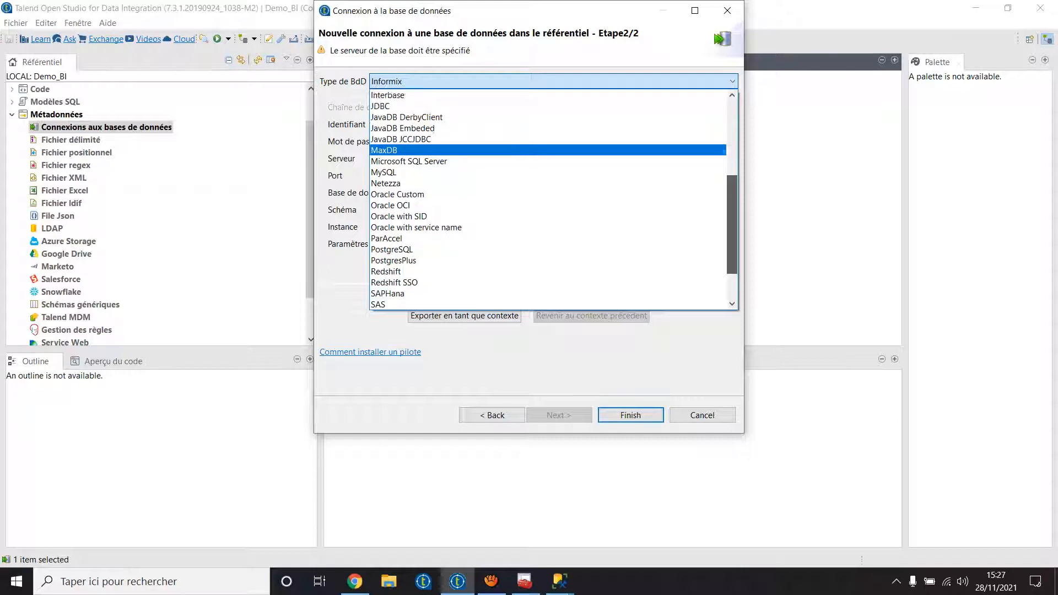
mouse_move(732, 167)
left_mouse_down()
mouse_move(732, 153)
mouse_move(732, 173)
left_mouse_up()
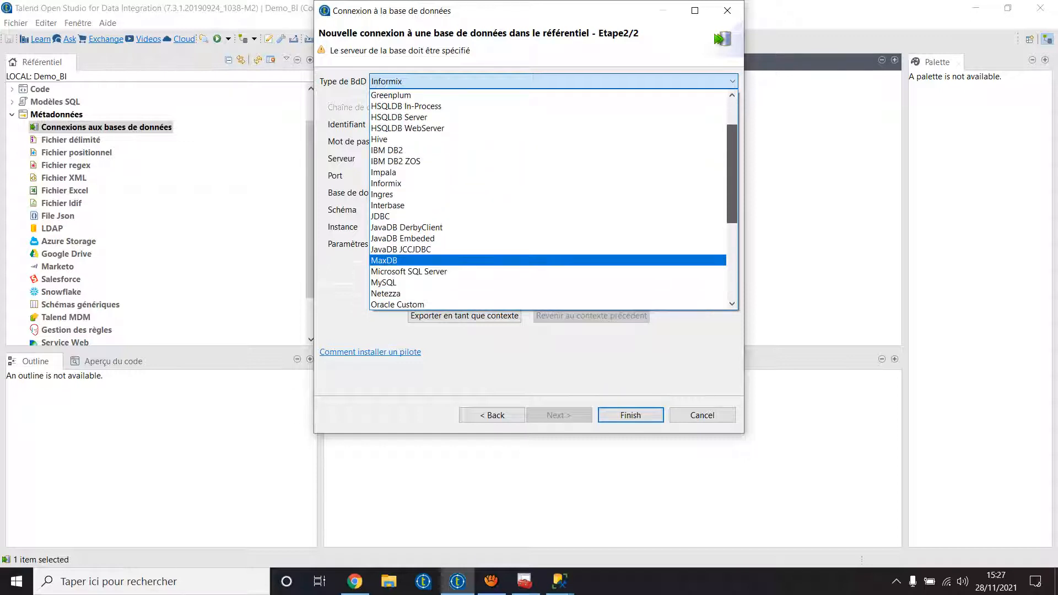
scroll(380, 176, "up", 2)
scroll(380, 176, "down", 4)
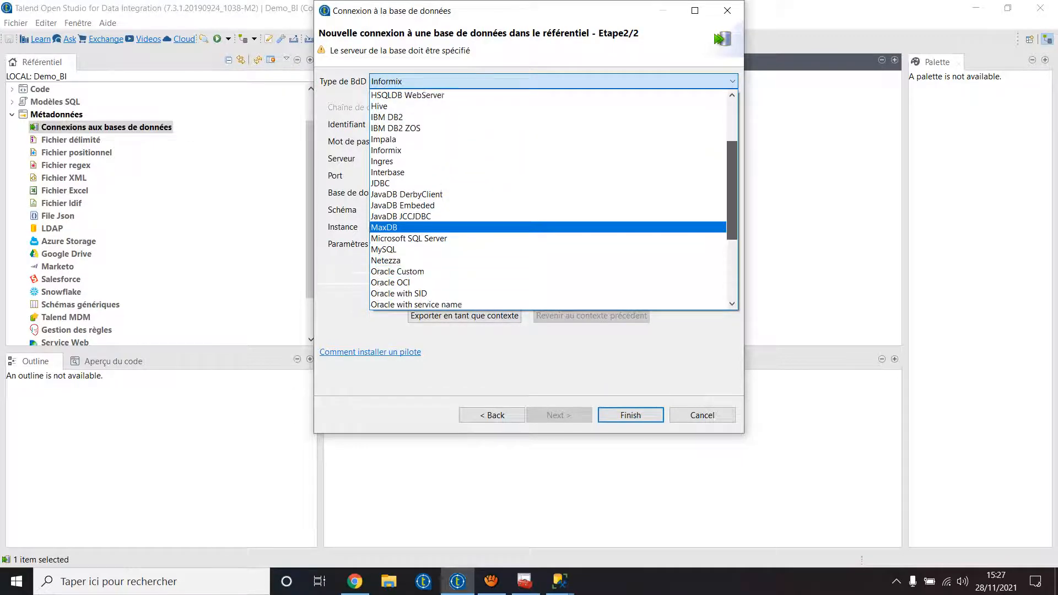
left_click(409, 194)
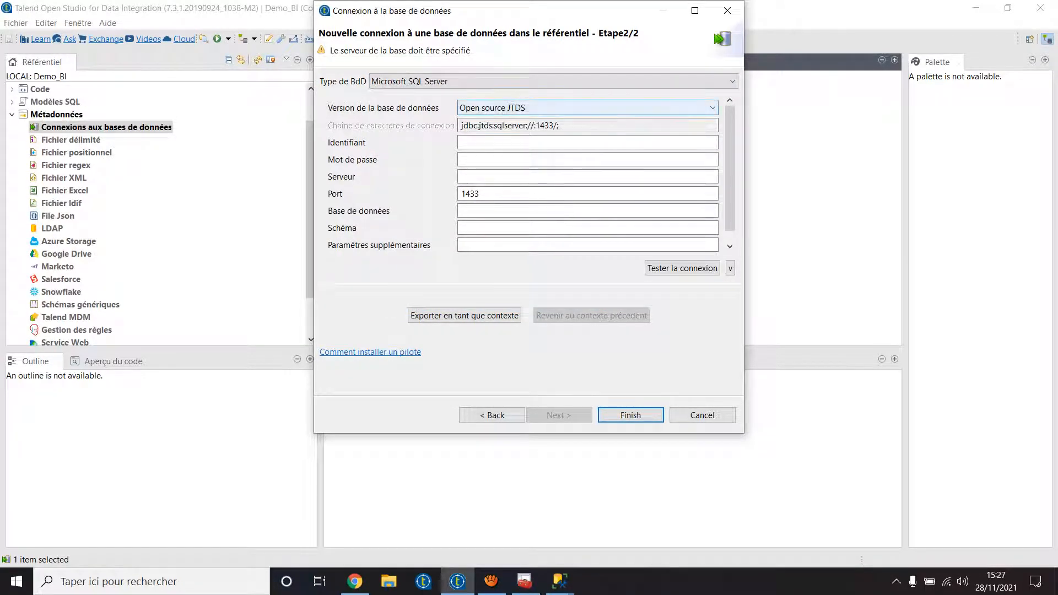
left_click(567, 108)
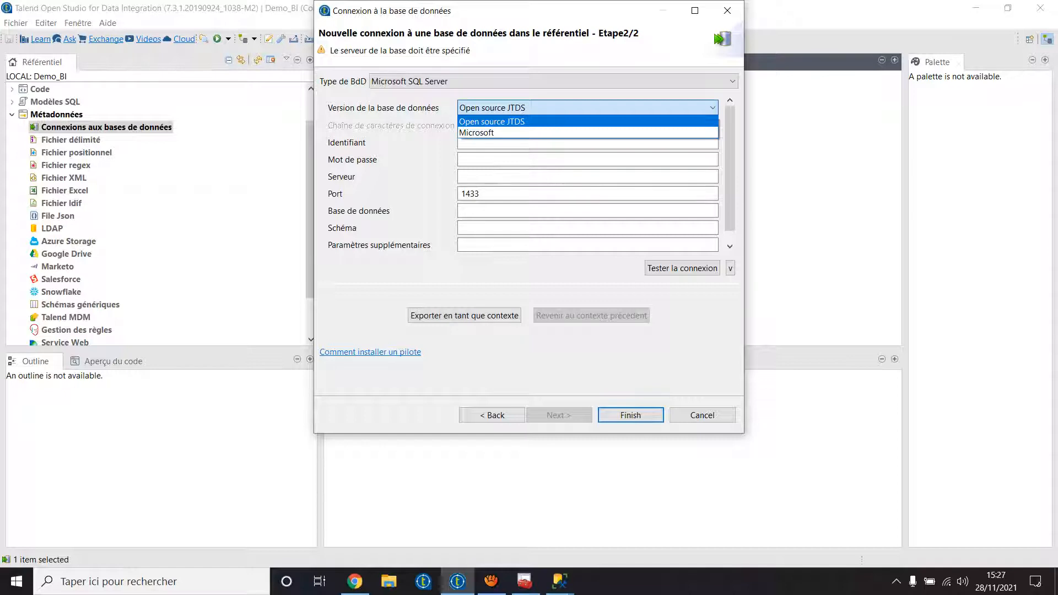
left_click(509, 122)
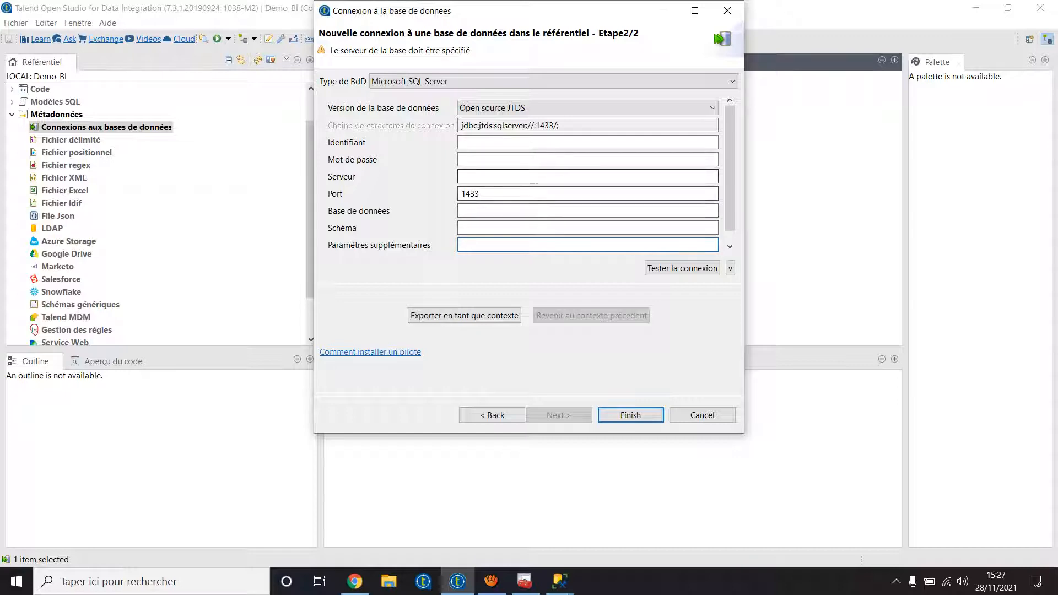
Look up the instance name in the SQL Server Management Studio login dialog and enter SQLEXPMEKAHLIA as the Talend connection's server
left_click(587, 177)
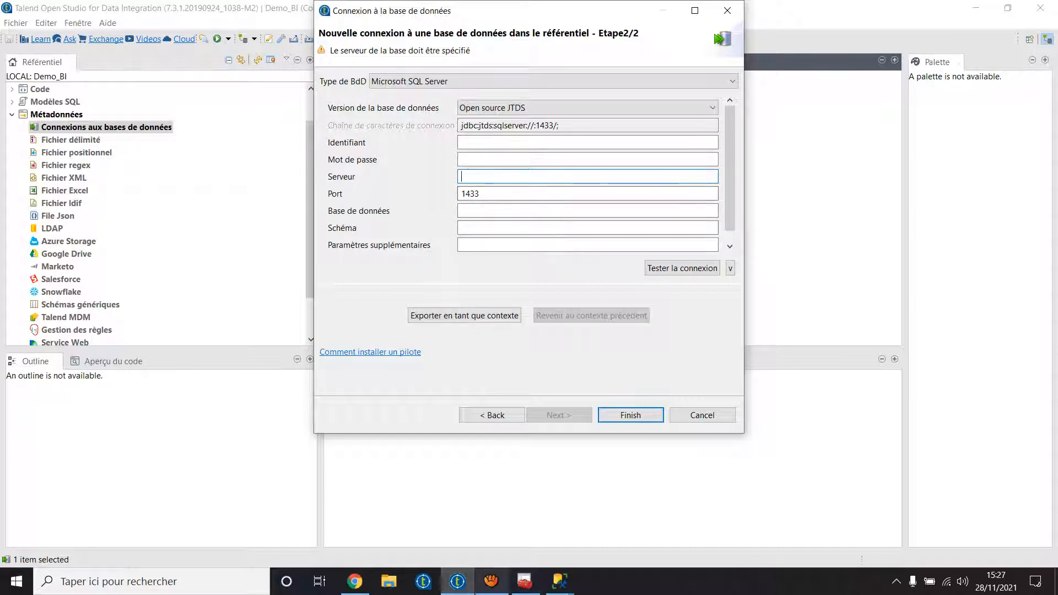
mouse_move(559, 582)
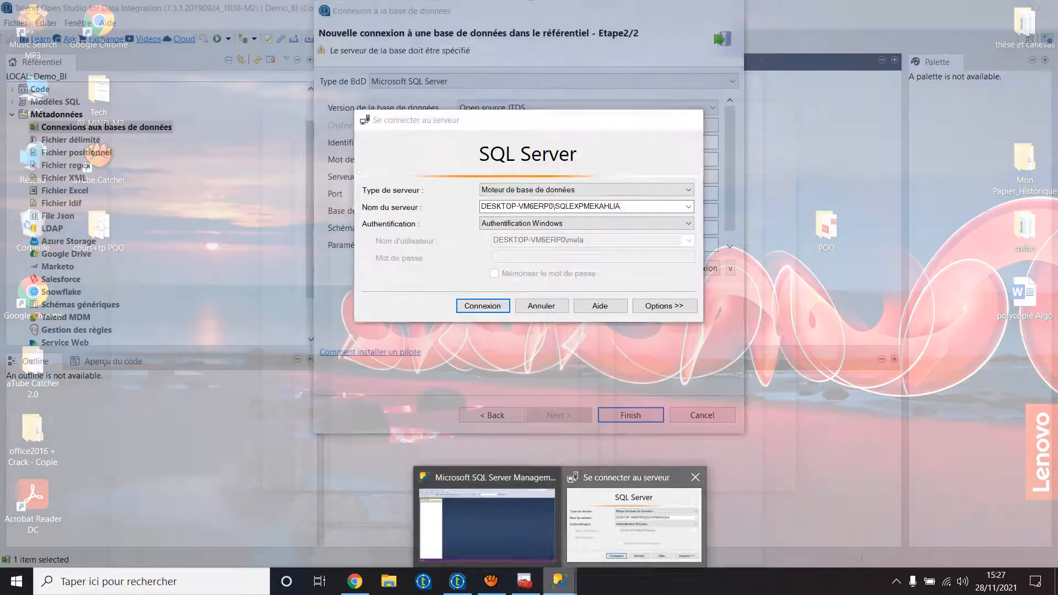
left_click(633, 518)
left_click(627, 206)
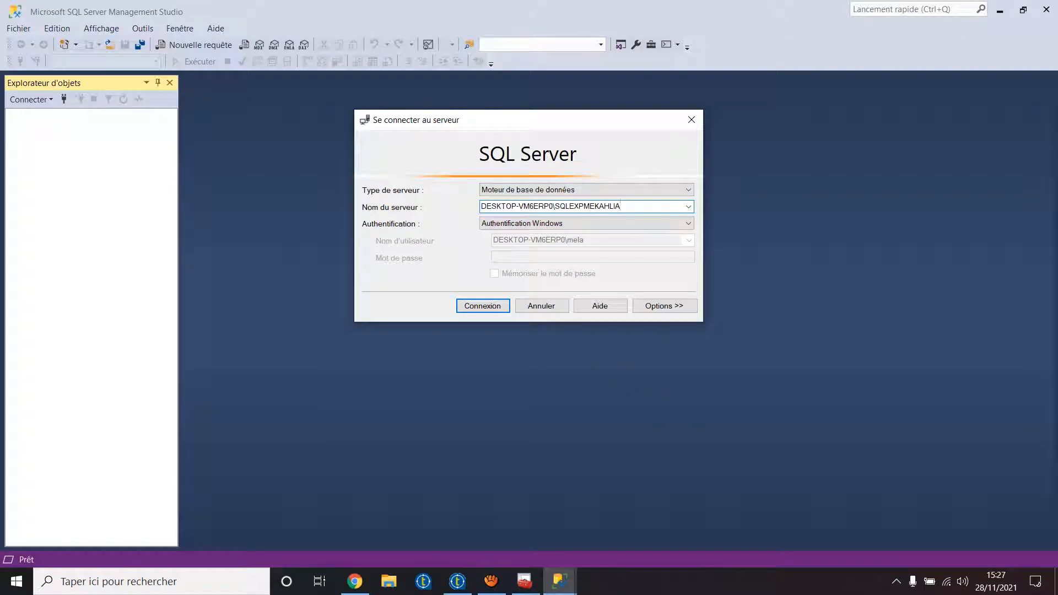
left_click_drag(625, 207, 565, 206)
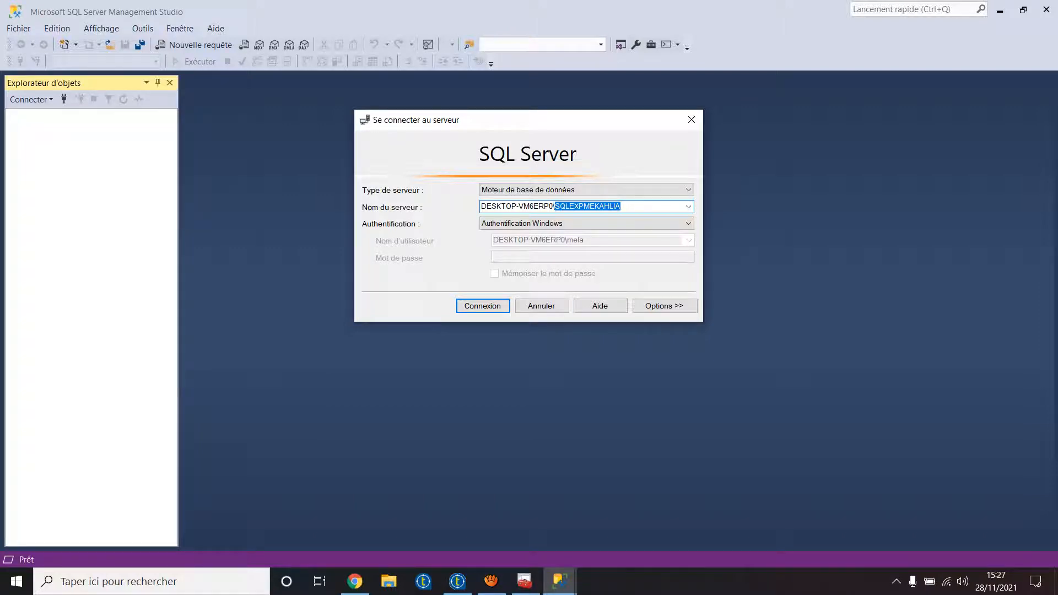
left_click(457, 581)
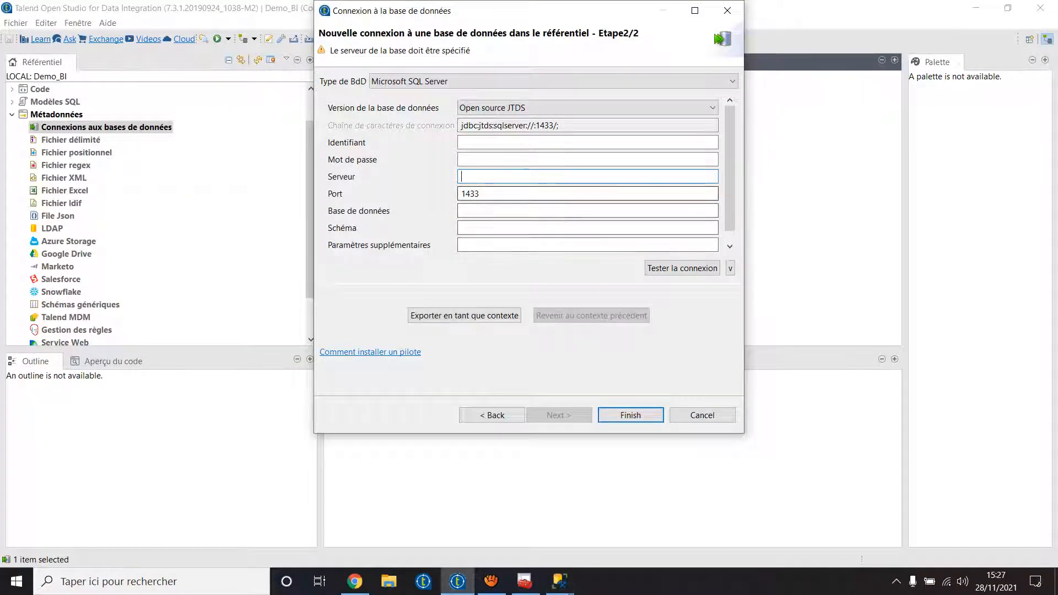
type("SQLEXPMEKAHLIA")
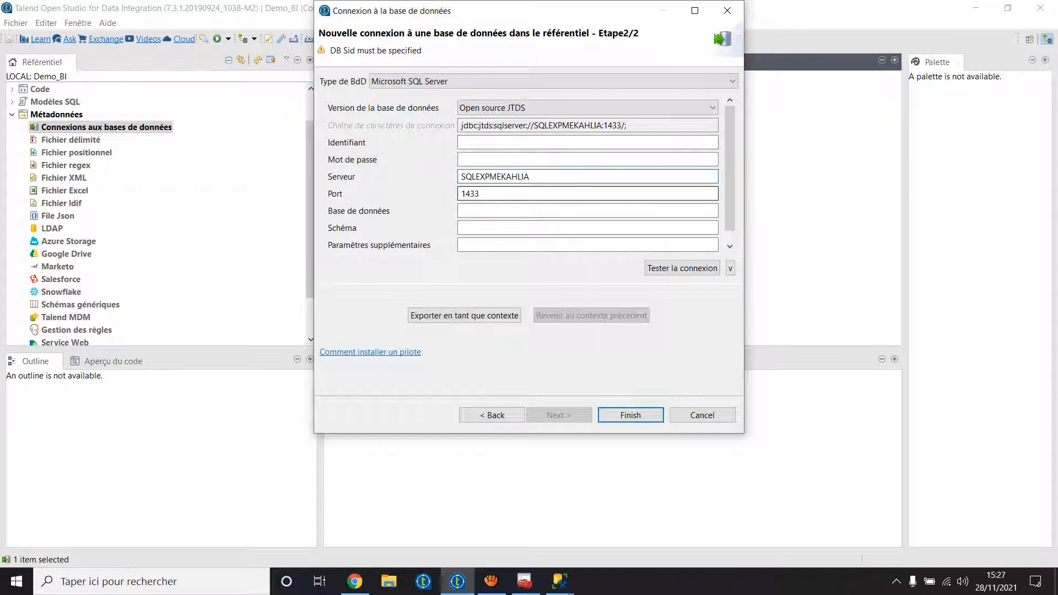
Set the connection's database to Northwind and test the connection
left_click(587, 211)
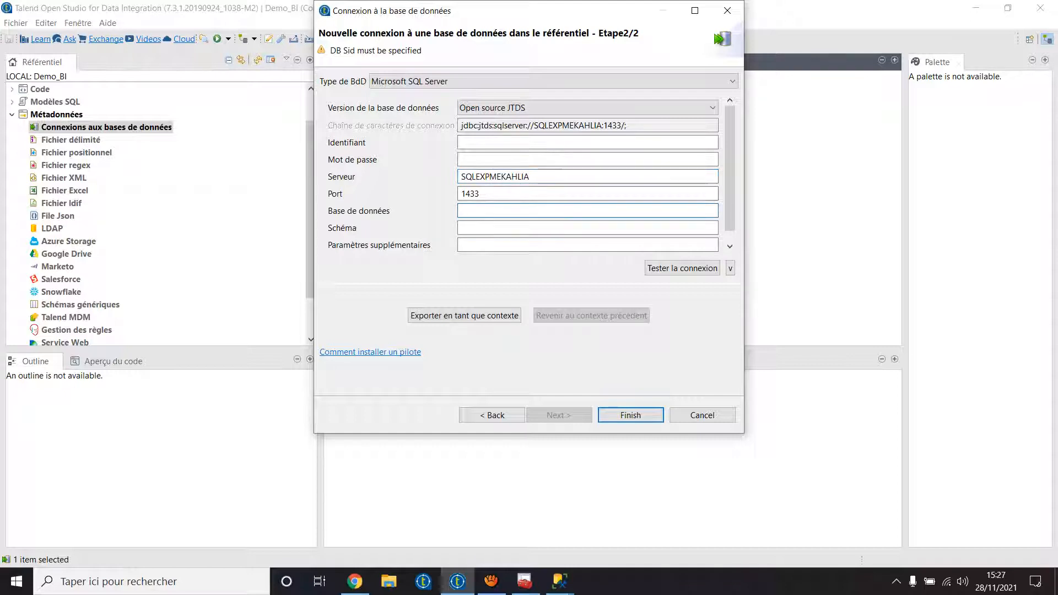
type("N")
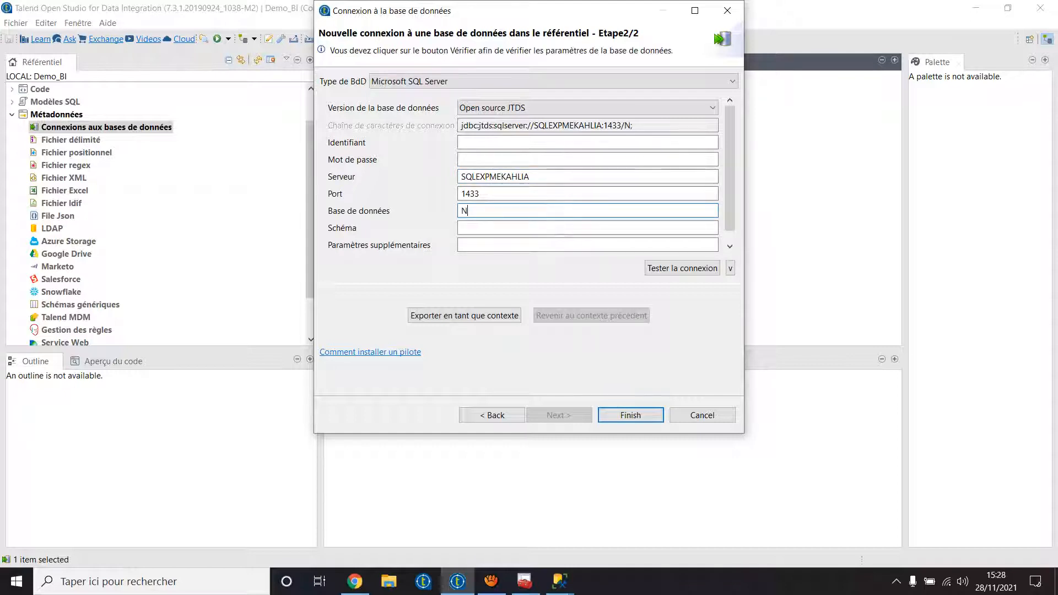
type("orthwind")
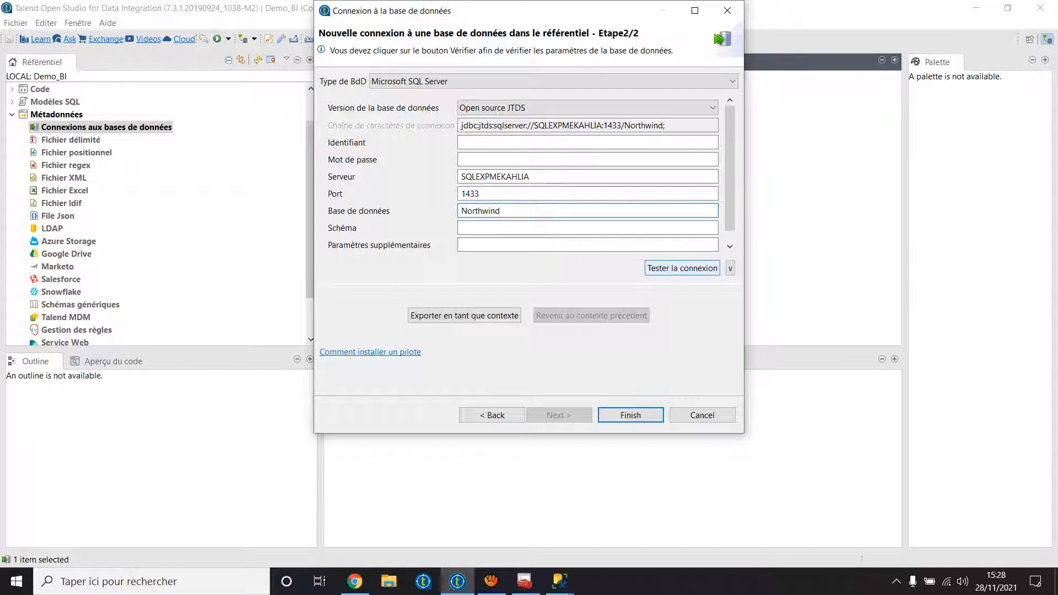
left_click(682, 267)
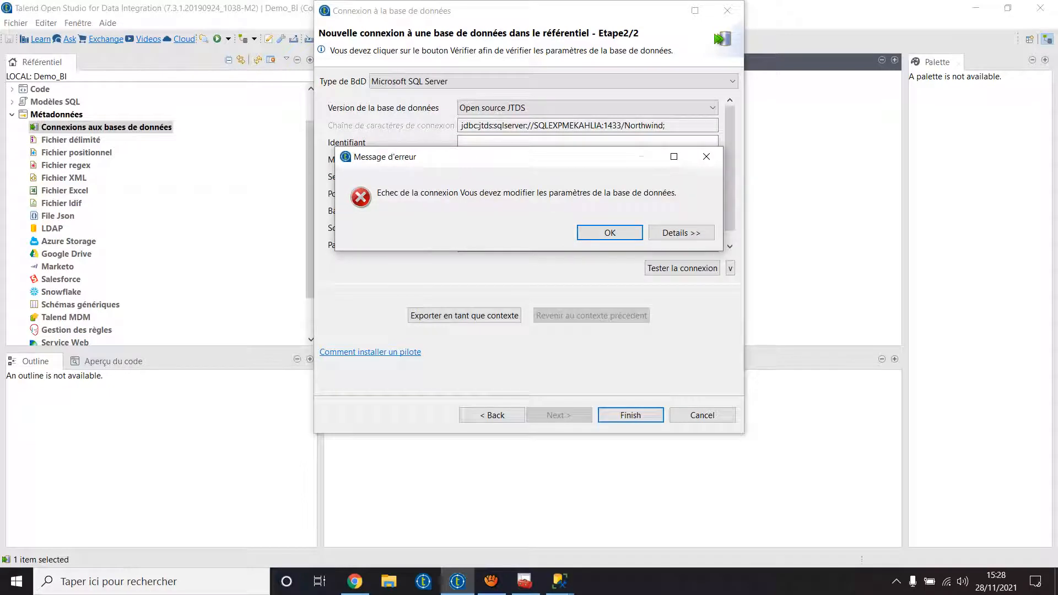
key("Return")
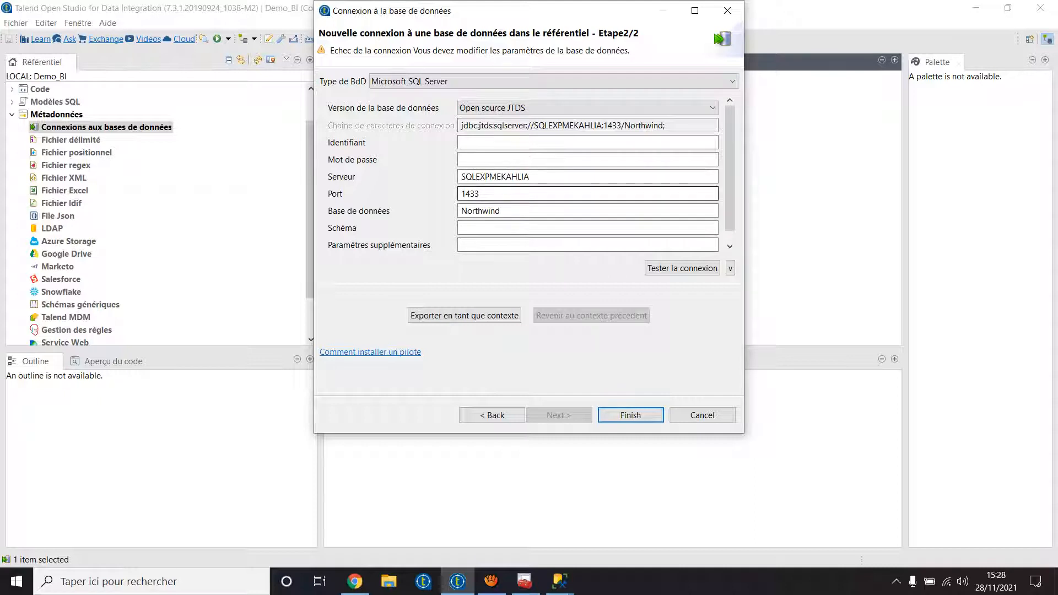
Switch to SQL Server Configuration Manager and copy the IPAll dynamic TCP port from the TCP/IP protocol's properties
left_click(478, 194)
mouse_move(525, 581)
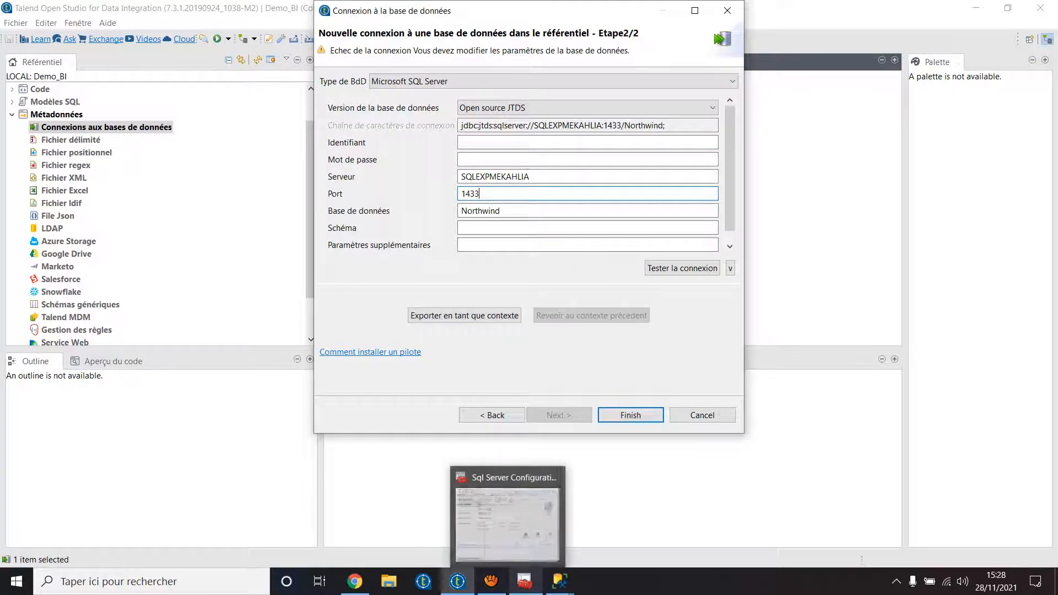
left_click(508, 523)
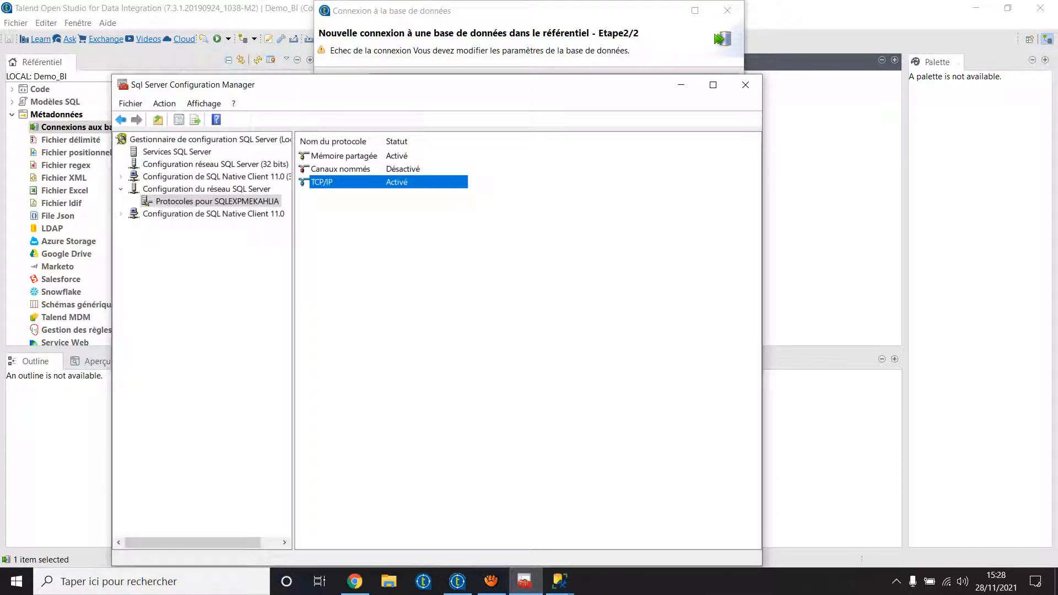
right_click(349, 182)
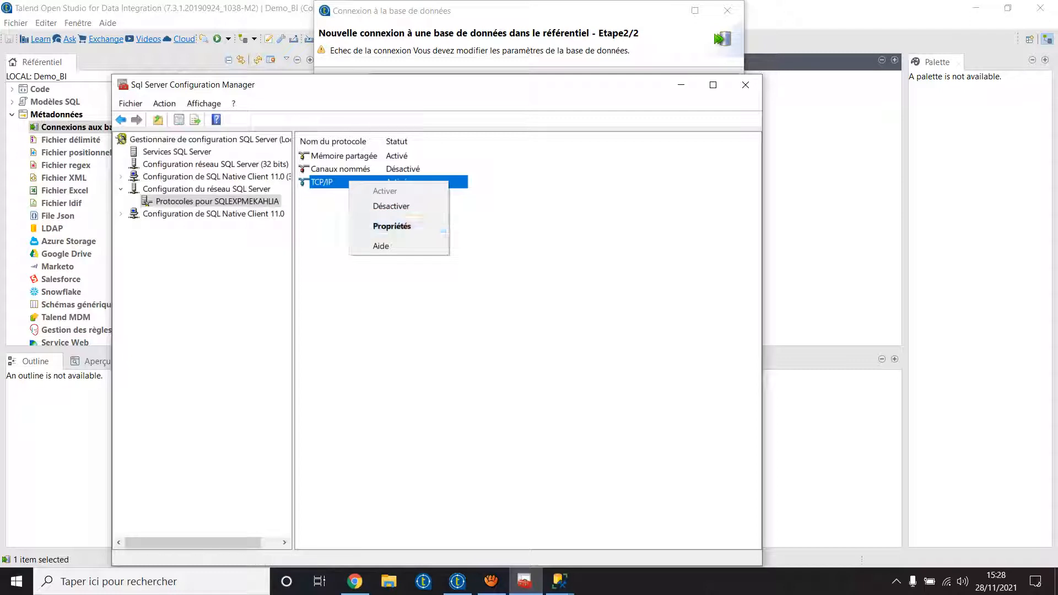
key("Return")
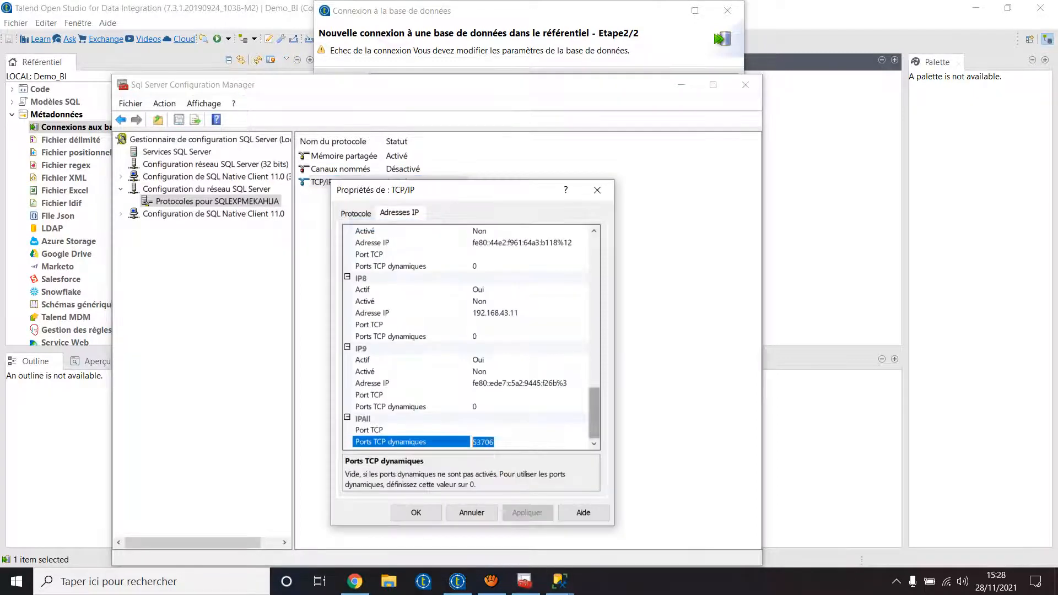
left_click(480, 371)
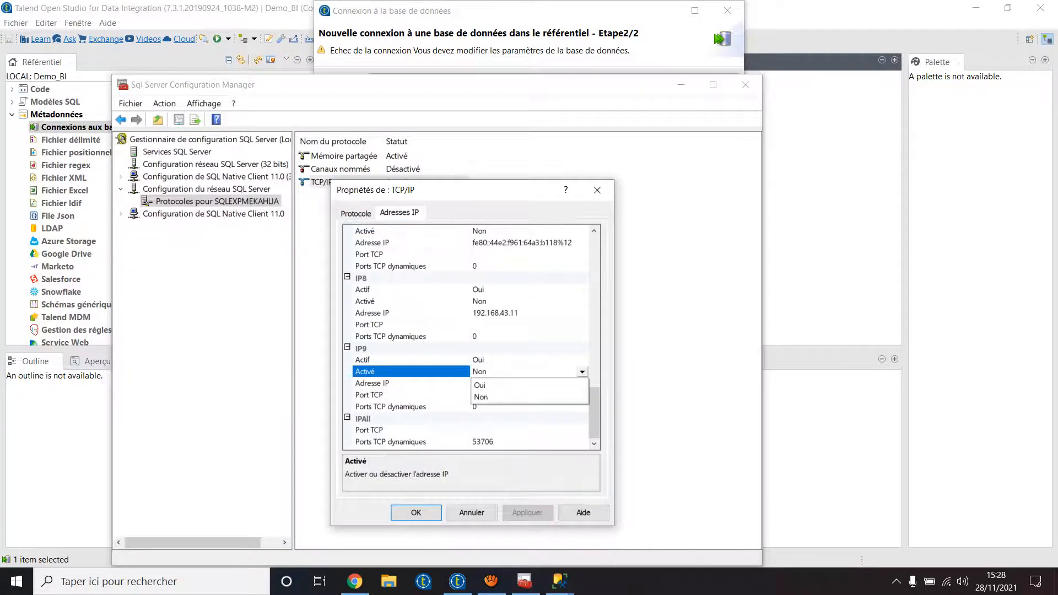
scroll(468, 336, "up", 10)
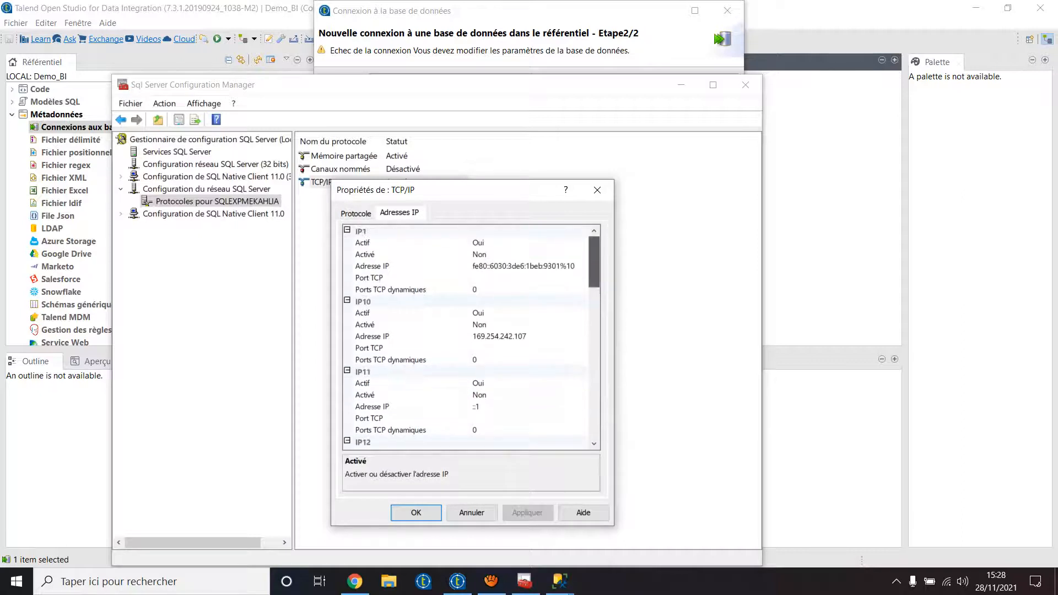
scroll(468, 336, "down", 10)
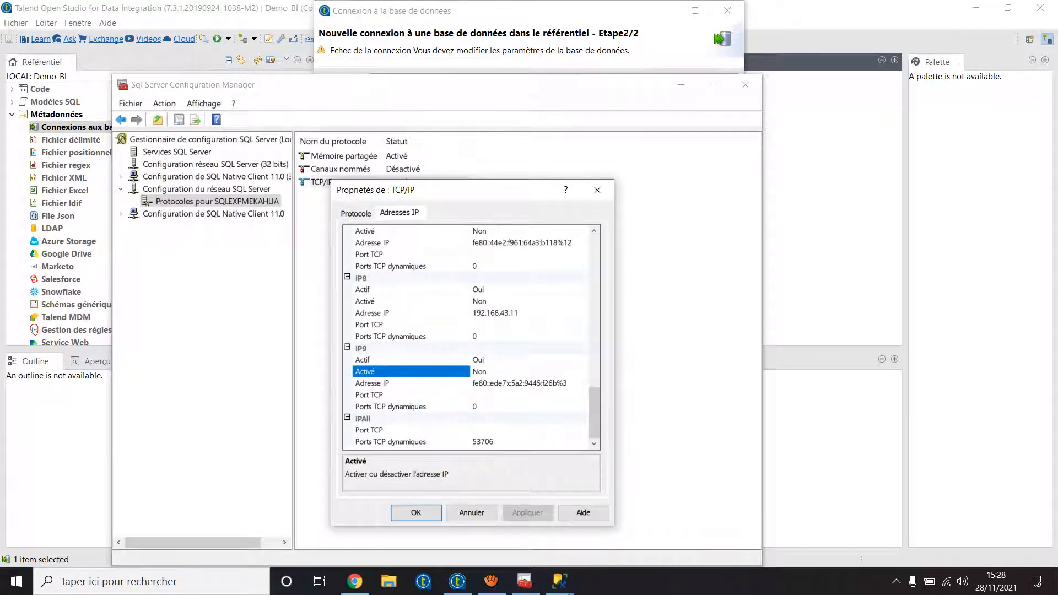
left_click(478, 442)
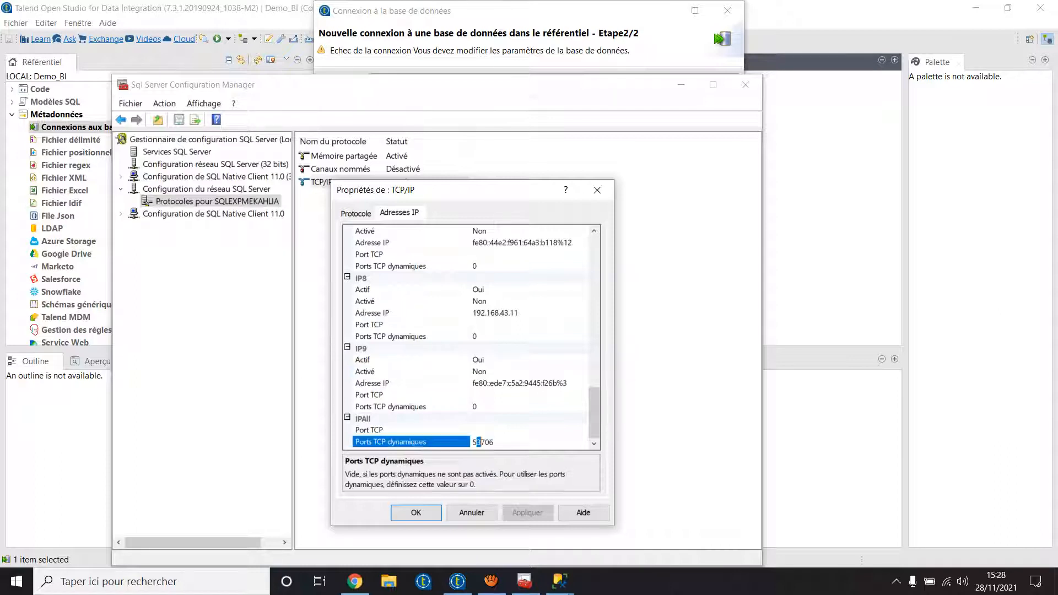
double_click(481, 442)
key("ctrl+c")
Switch back to Talend, set the connection's port to 53706 and test the connection again
left_click(458, 582)
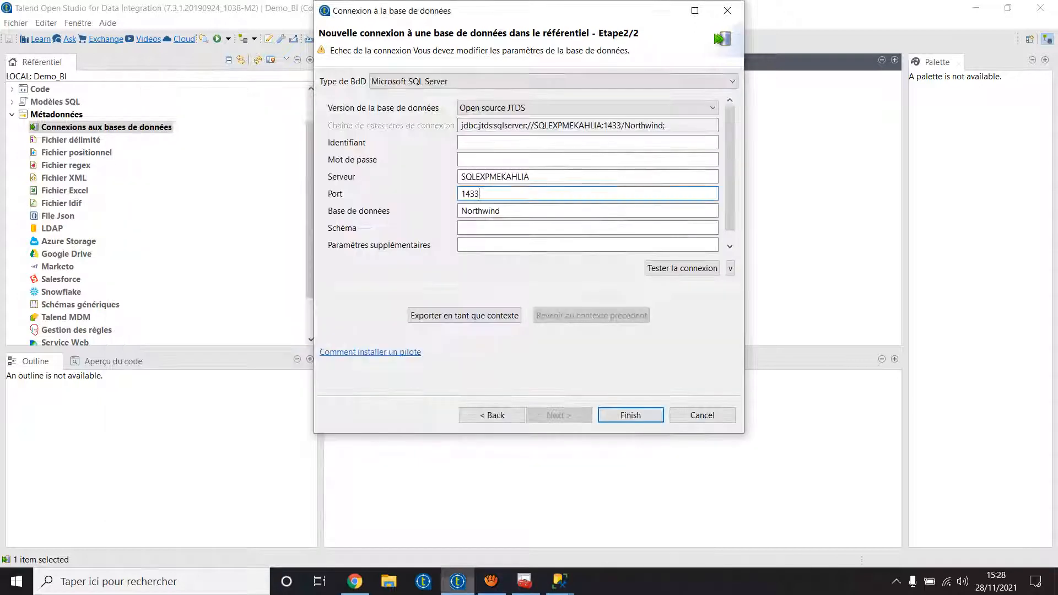
key("ctrl+a")
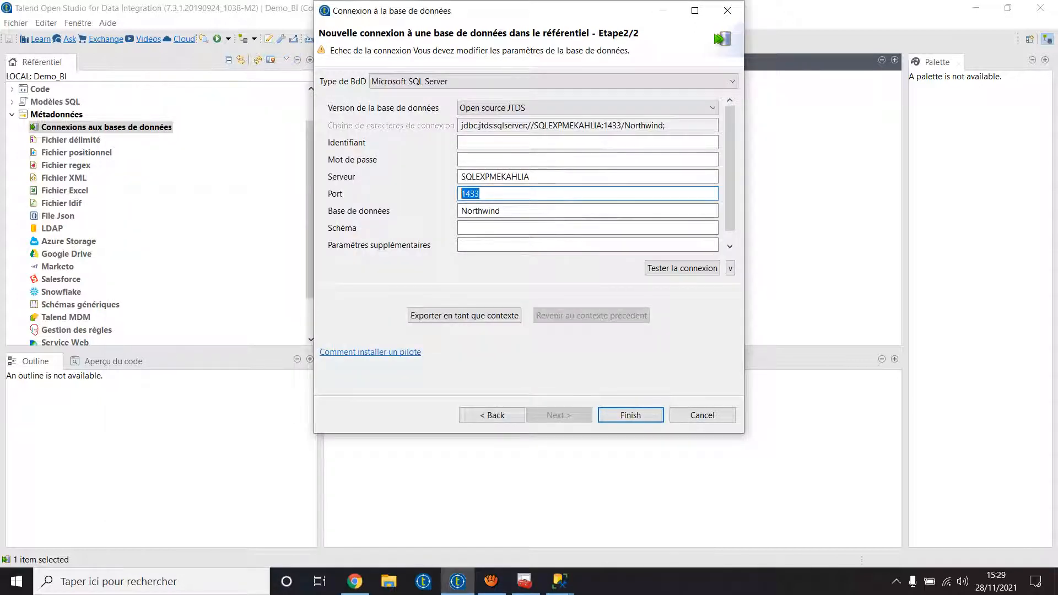
key("ctrl+v")
left_click(682, 267)
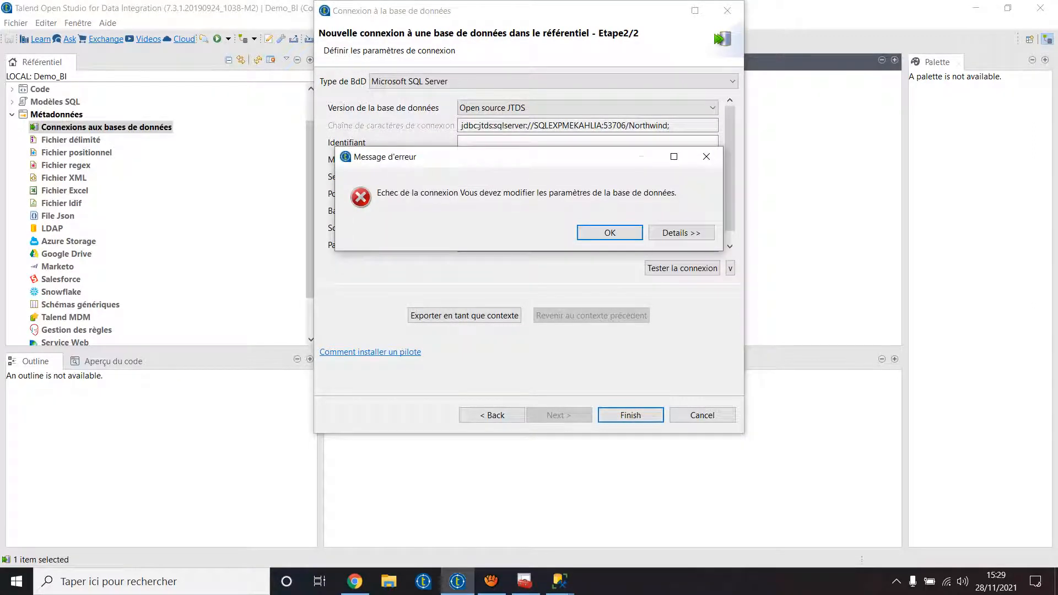
key("Return")
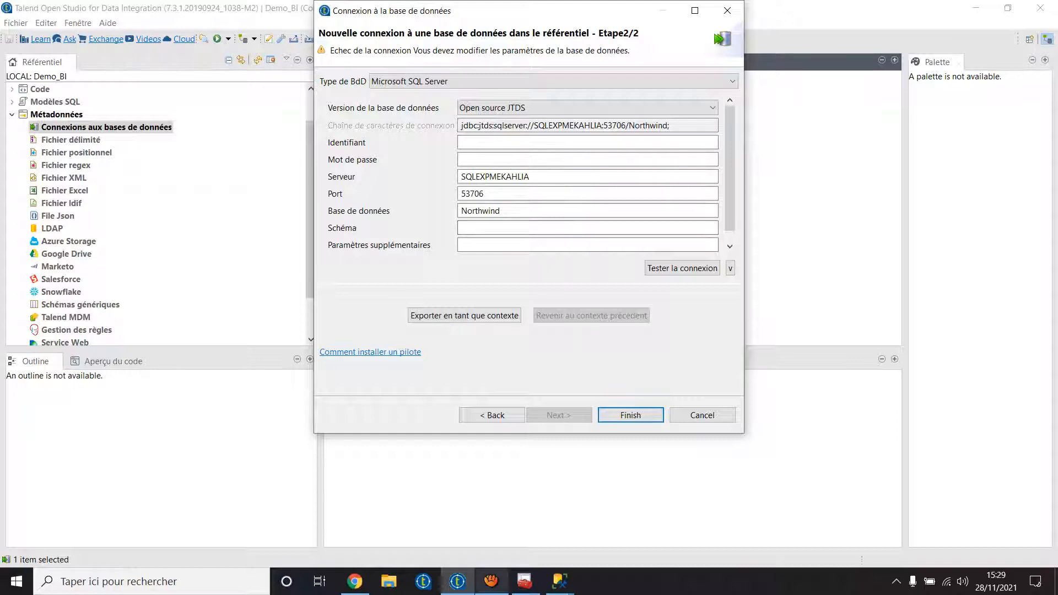
Switch to SQL Server Configuration Manager and review the TCP/IP protocol's properties
left_click(524, 581)
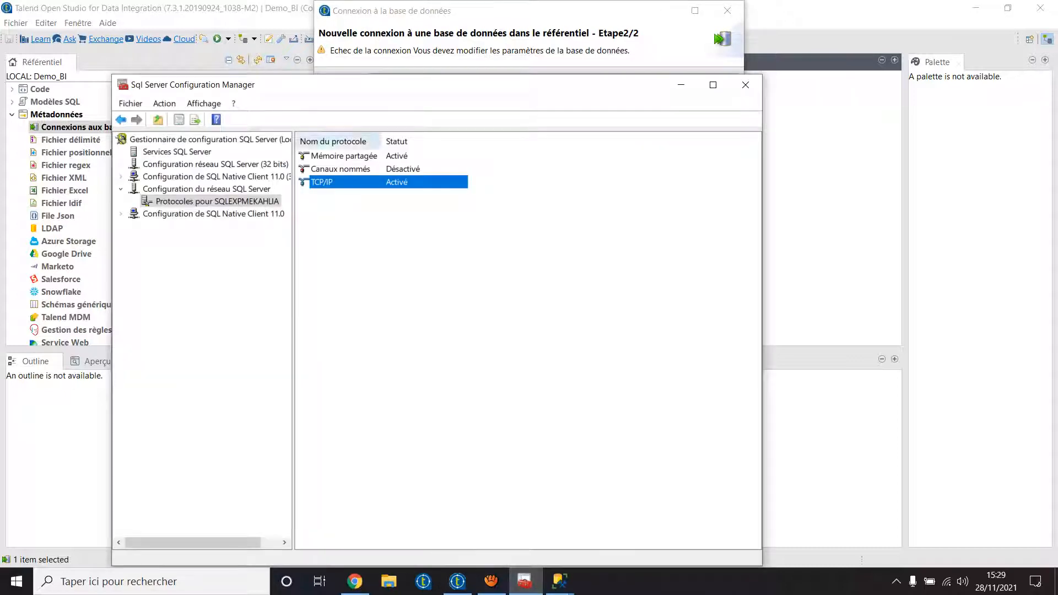
right_click(348, 183)
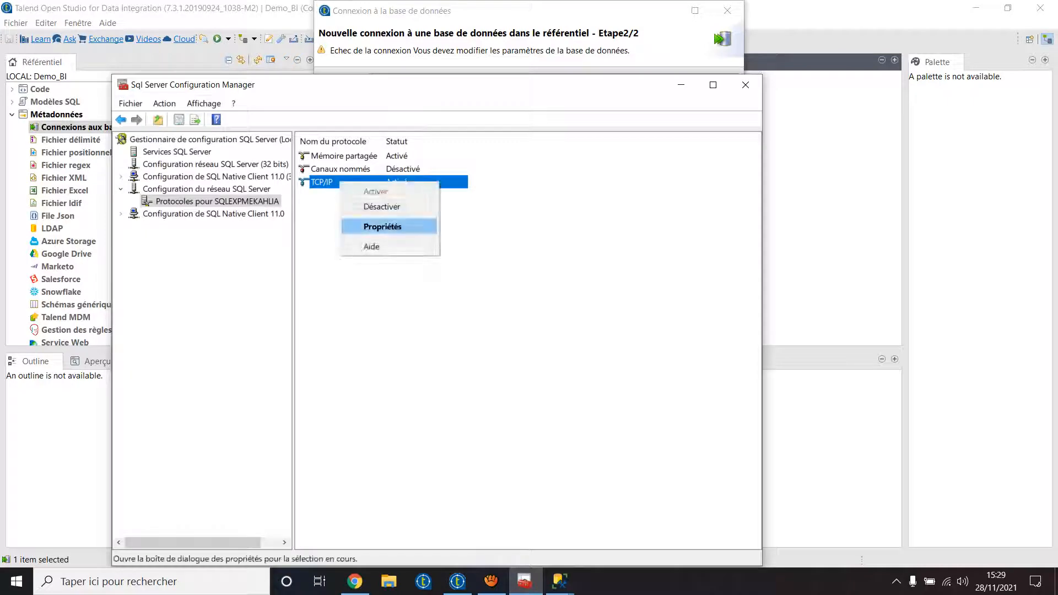
left_click(386, 225)
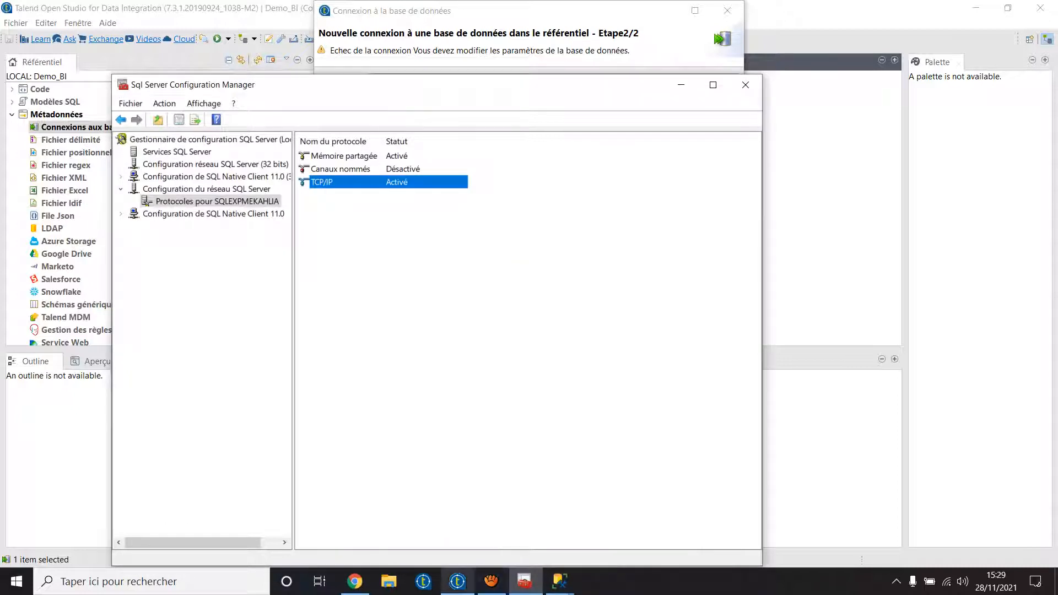
Switch to SQL Server Management Studio and copy the server name in the connection dialog from VM6ERP0 onward, leaving out the DESKTOP- prefix
left_click(457, 581)
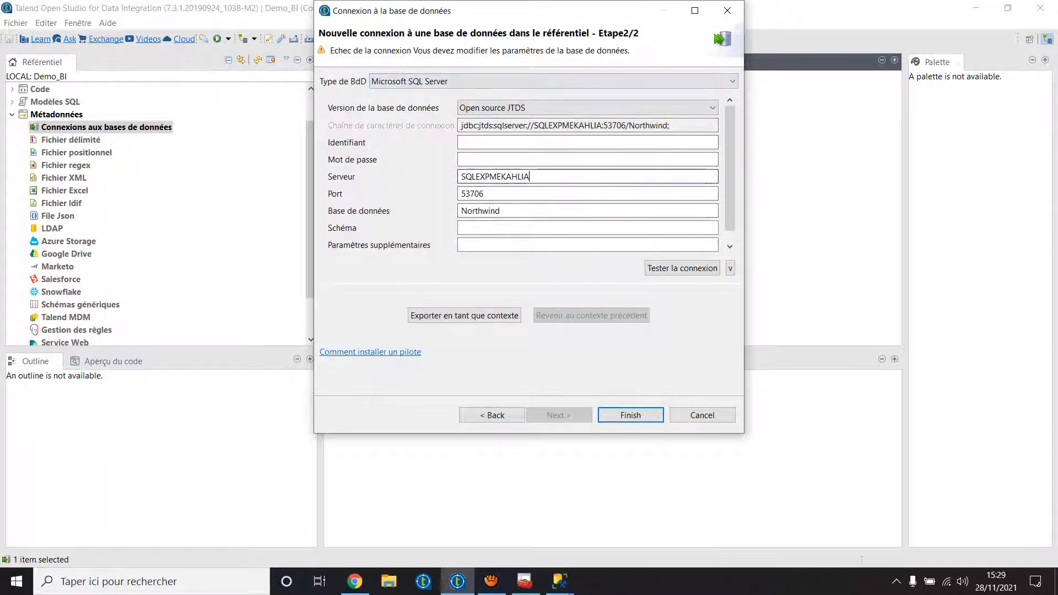
double_click(528, 176)
left_click(559, 581)
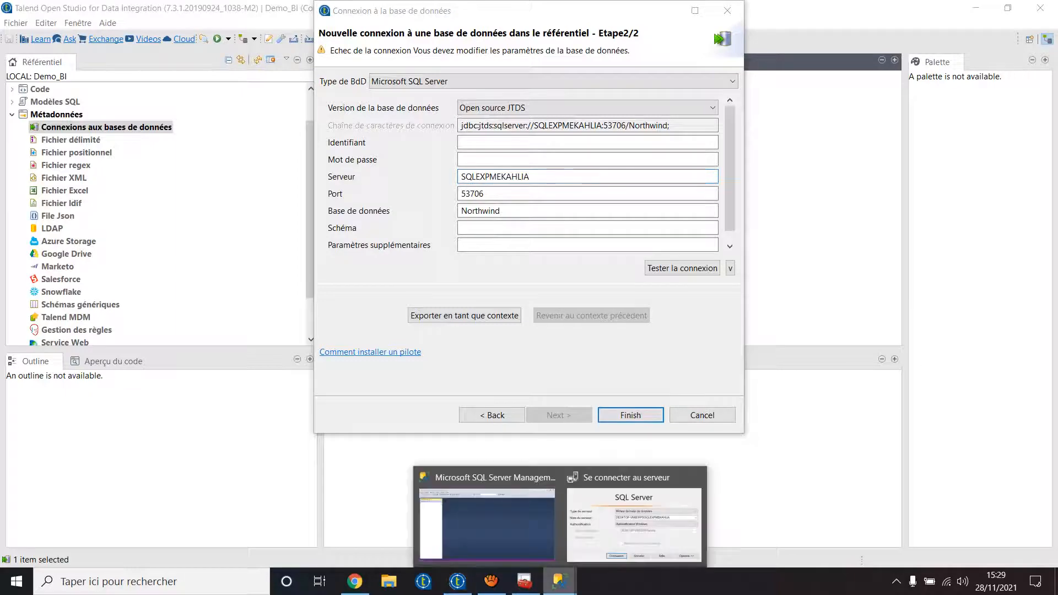
left_click(633, 524)
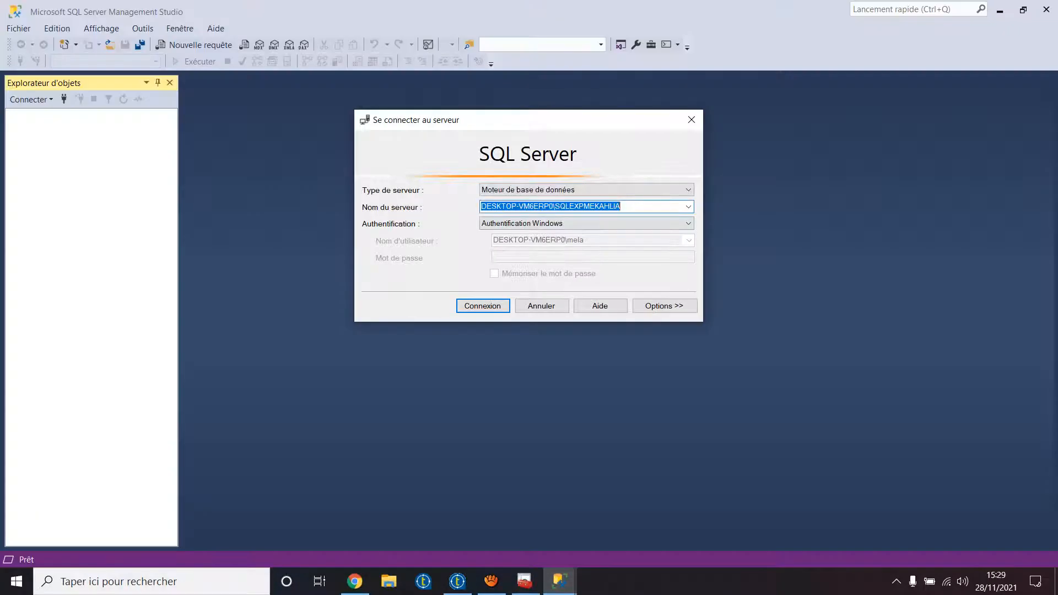
left_click(544, 206)
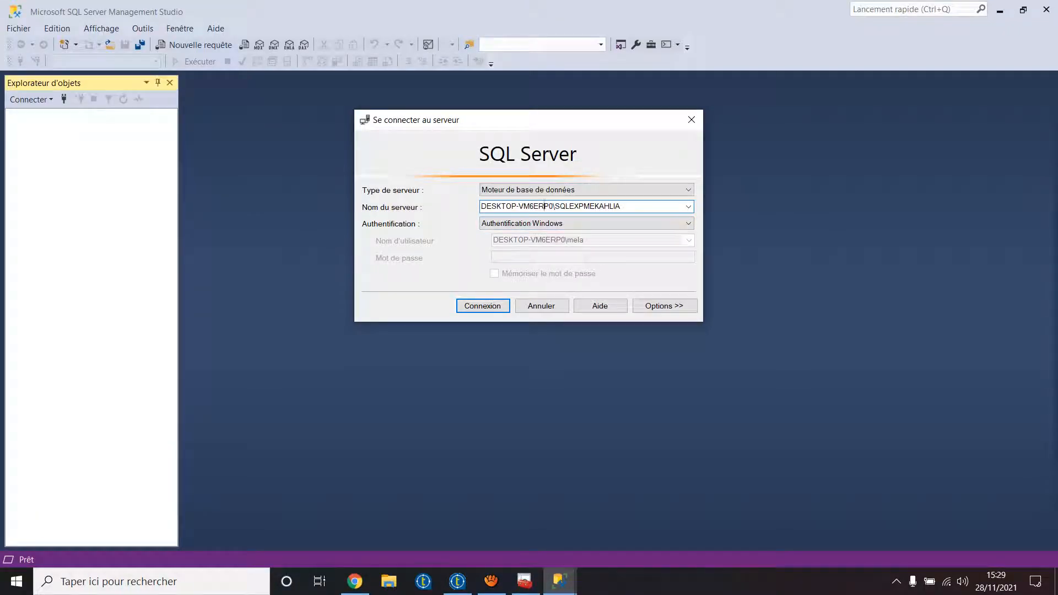
double_click(544, 206)
left_click_drag(545, 206, 591, 206)
key("ctrl+c")
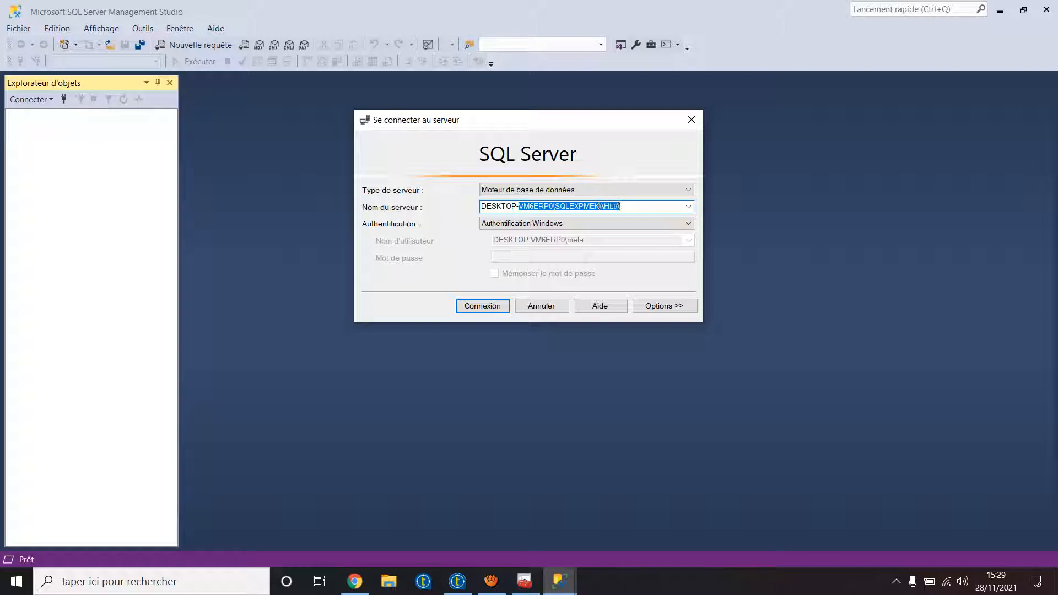
Switch back to Talend, replace the connection's server with the copied partial name and test the connection
left_click(490, 581)
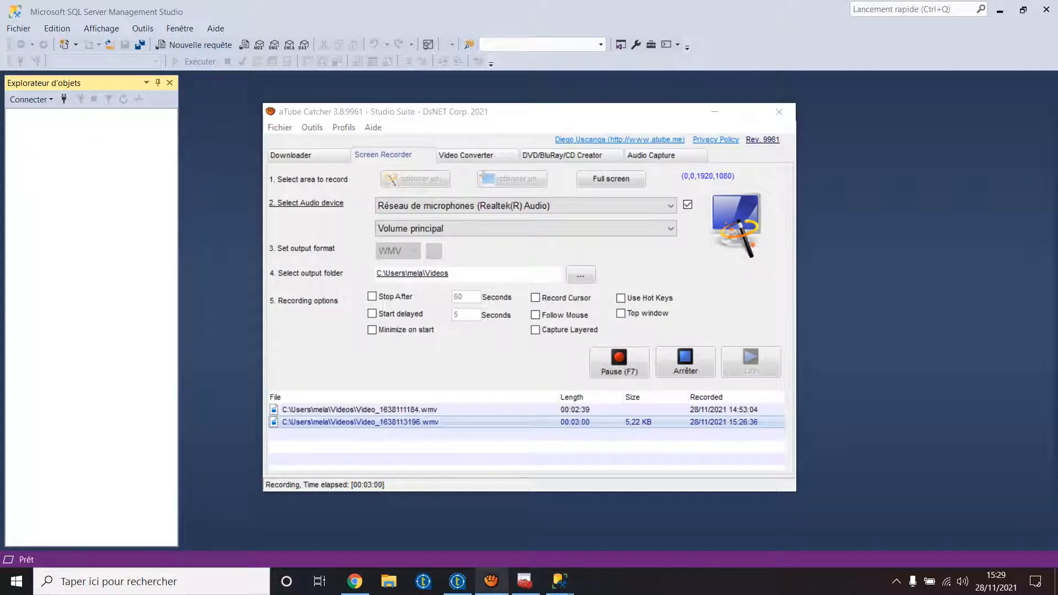
left_click(457, 581)
key("ctrl+v")
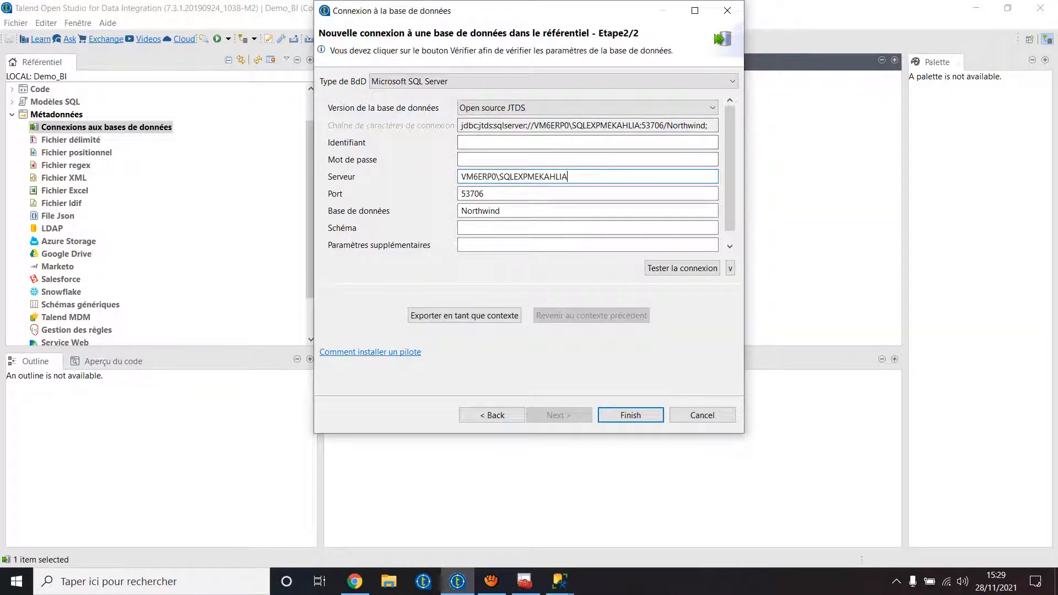
left_click(682, 268)
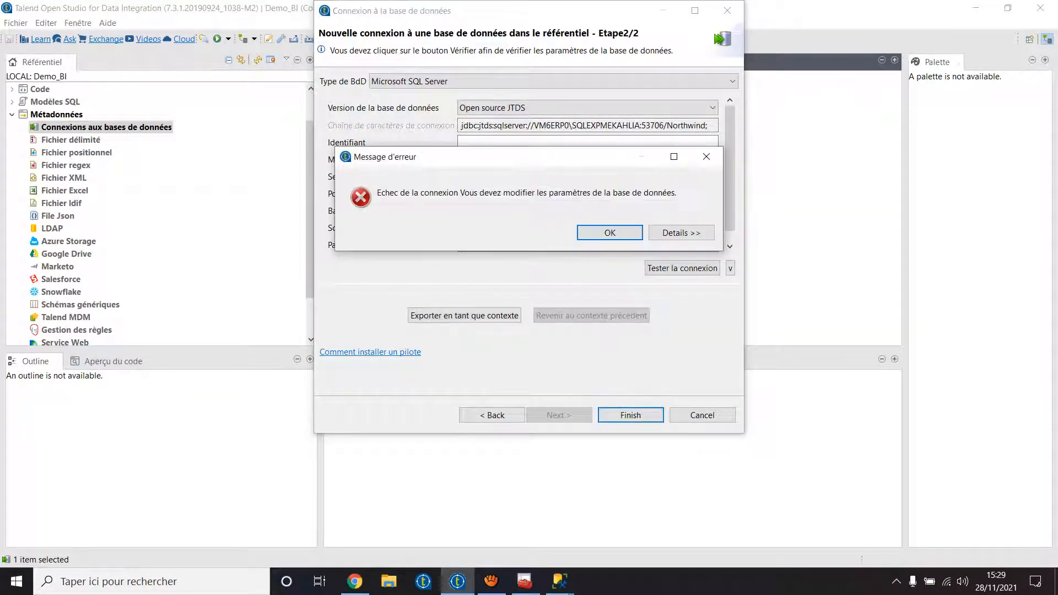
left_click(609, 231)
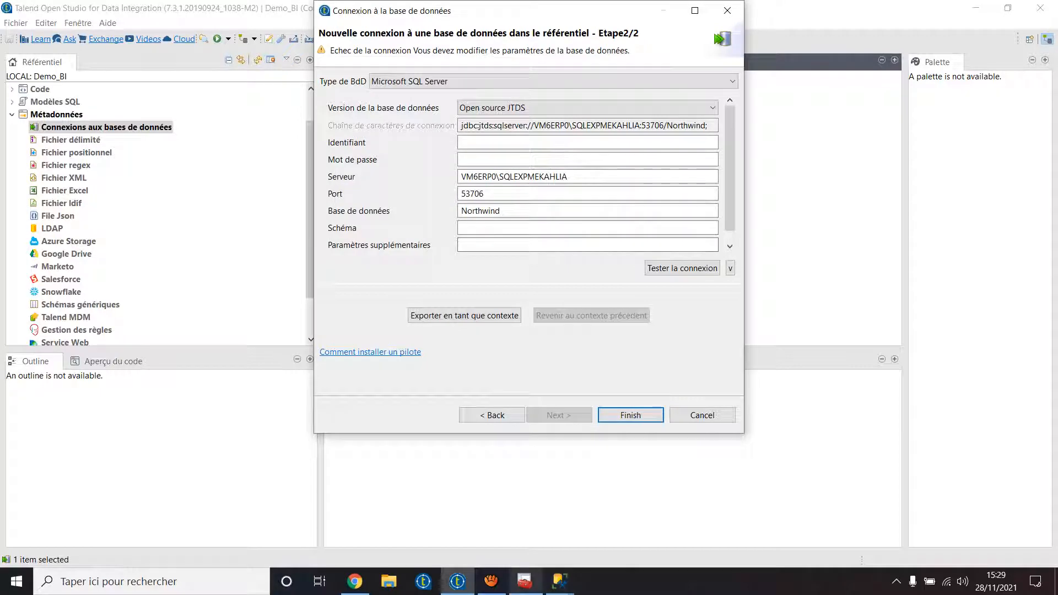
left_click(457, 582)
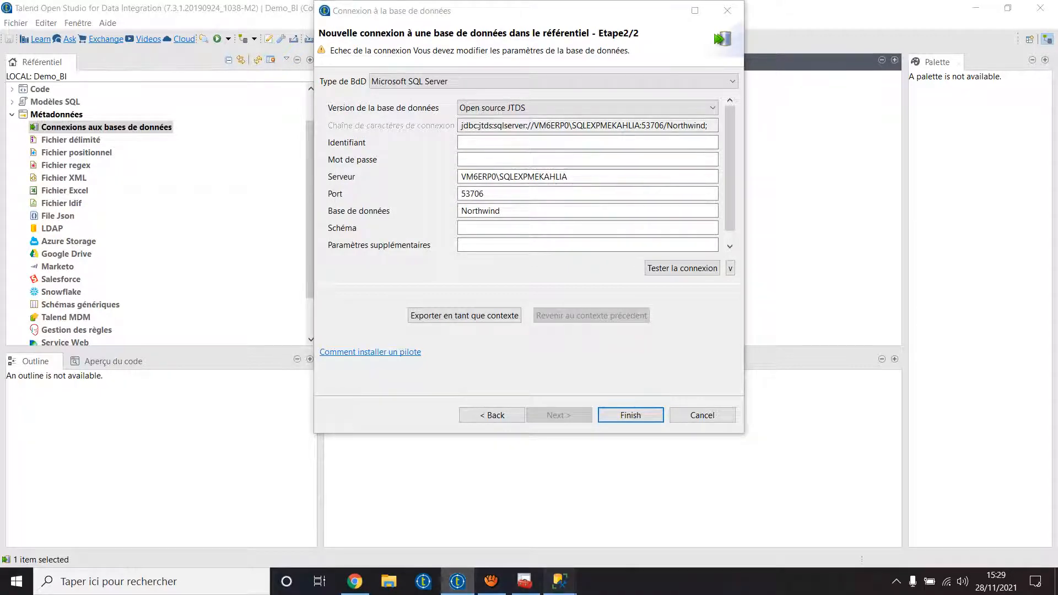
mouse_move(560, 581)
left_click(633, 520)
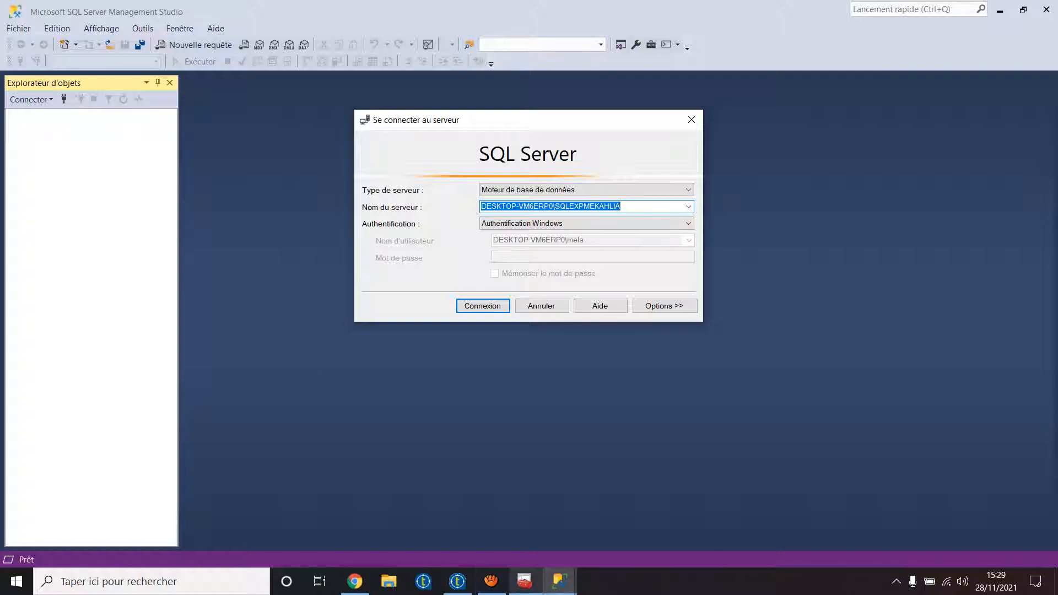
left_click(525, 581)
left_click(457, 581)
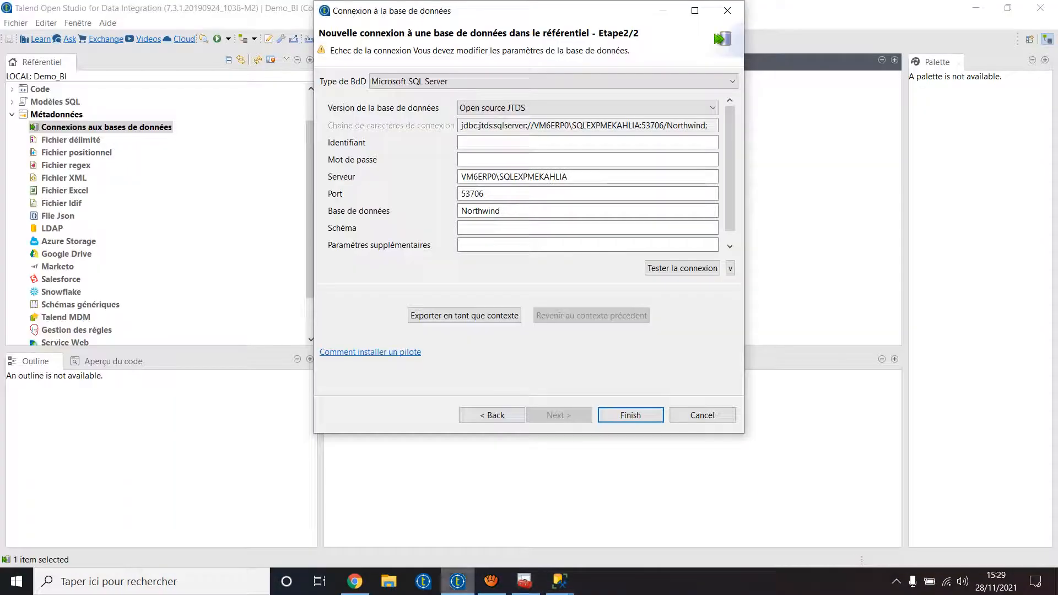
key("Tab")
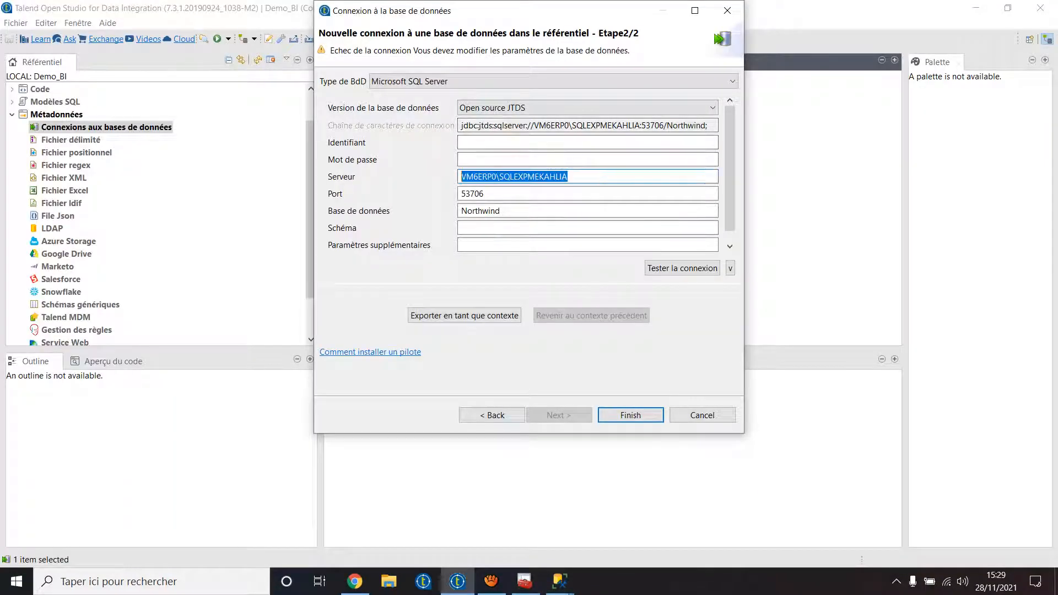
type("DESKTOP-VM6ERP0\\SQLEXPMEKAHLIA")
left_click(682, 268)
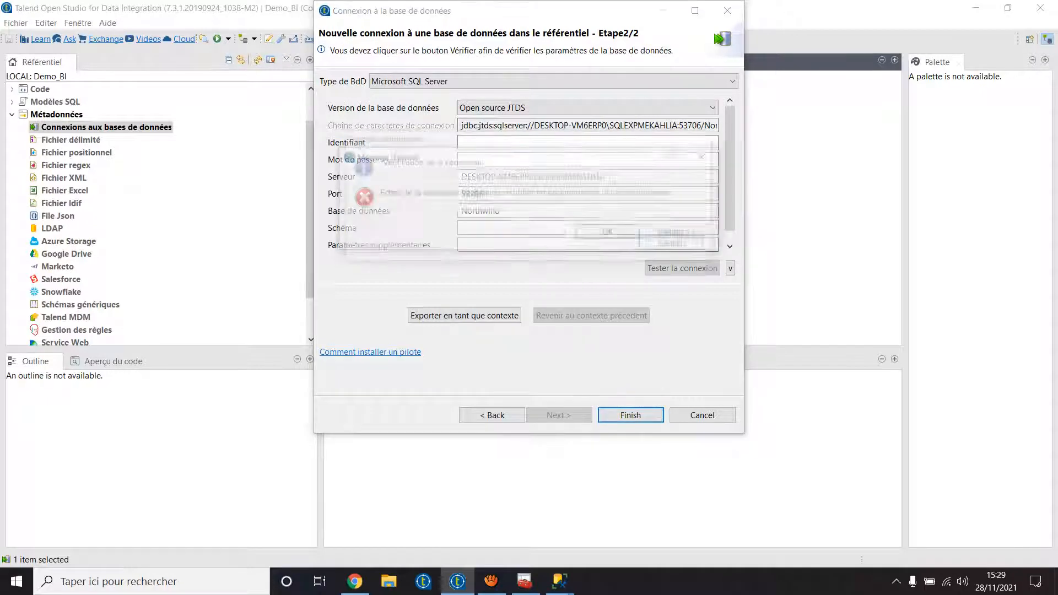
left_click(706, 157)
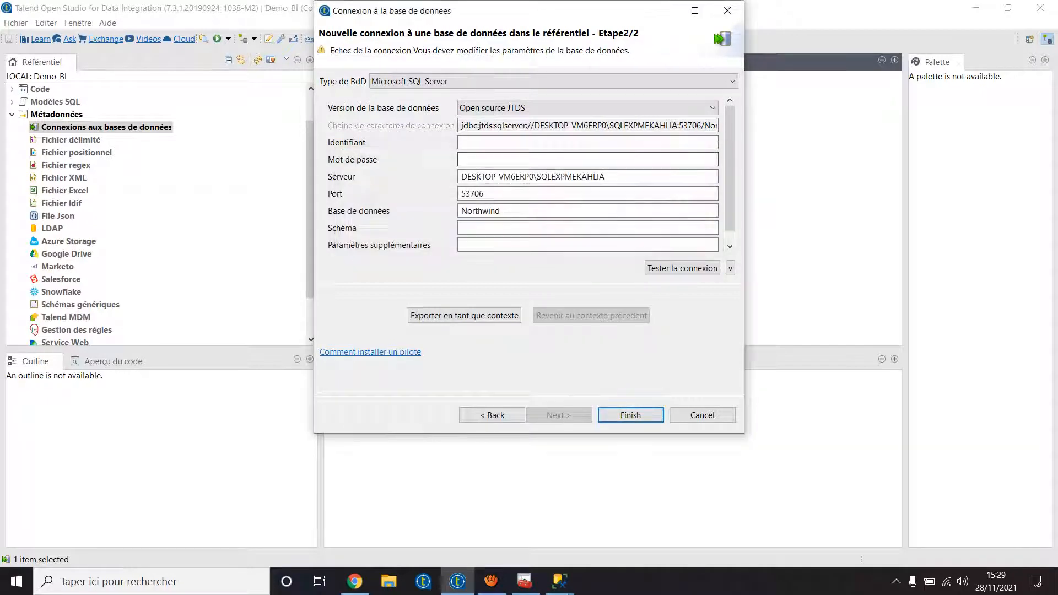
Set the connection's server to 127.0.0.1 and test the connection again
key("ctrl+a")
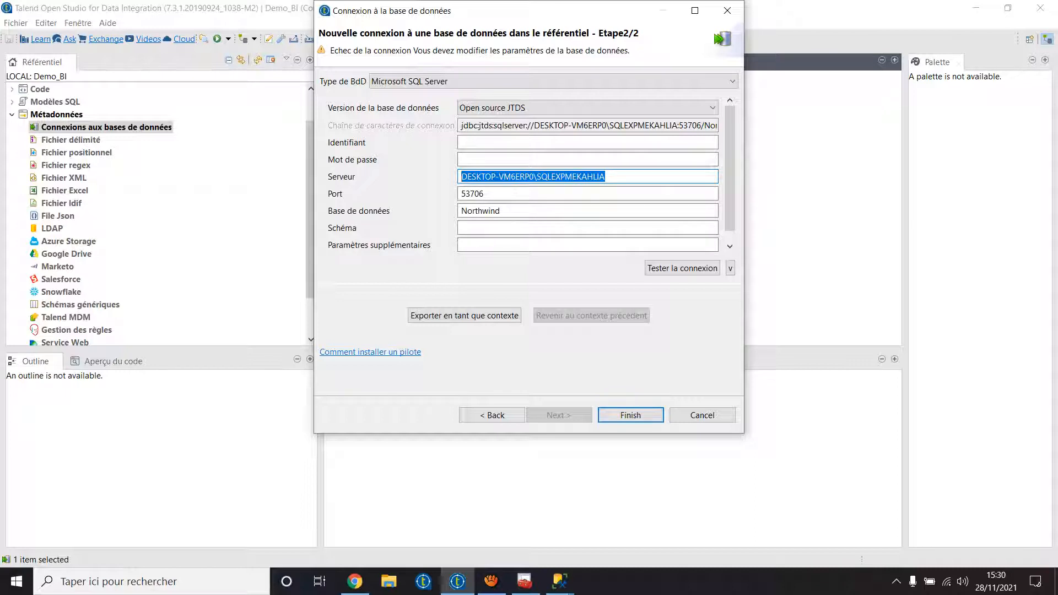
type("1270")
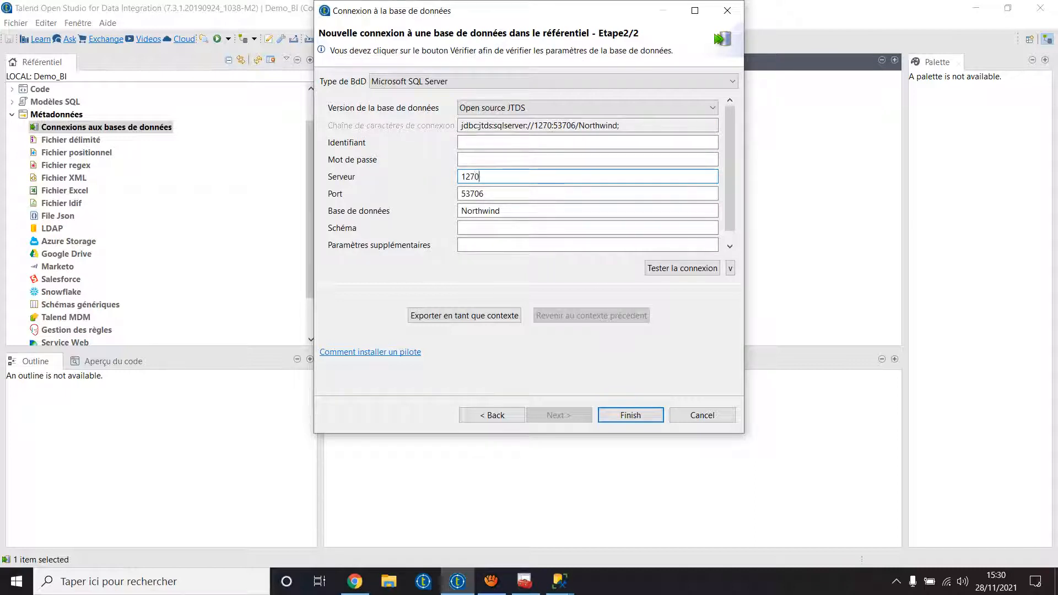
key("BackSpace")
type(".0.0")
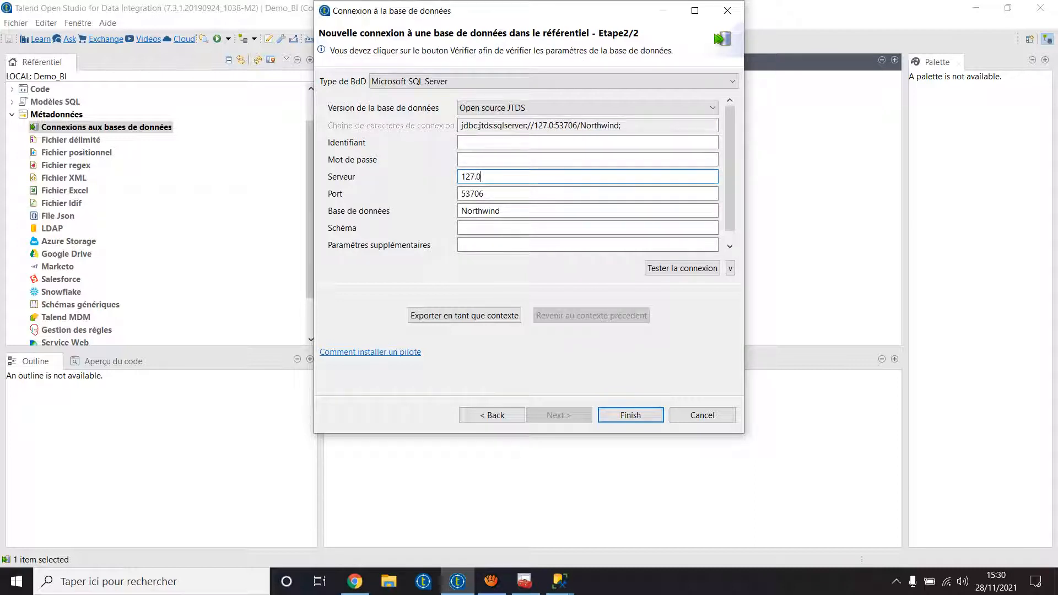
type(".1")
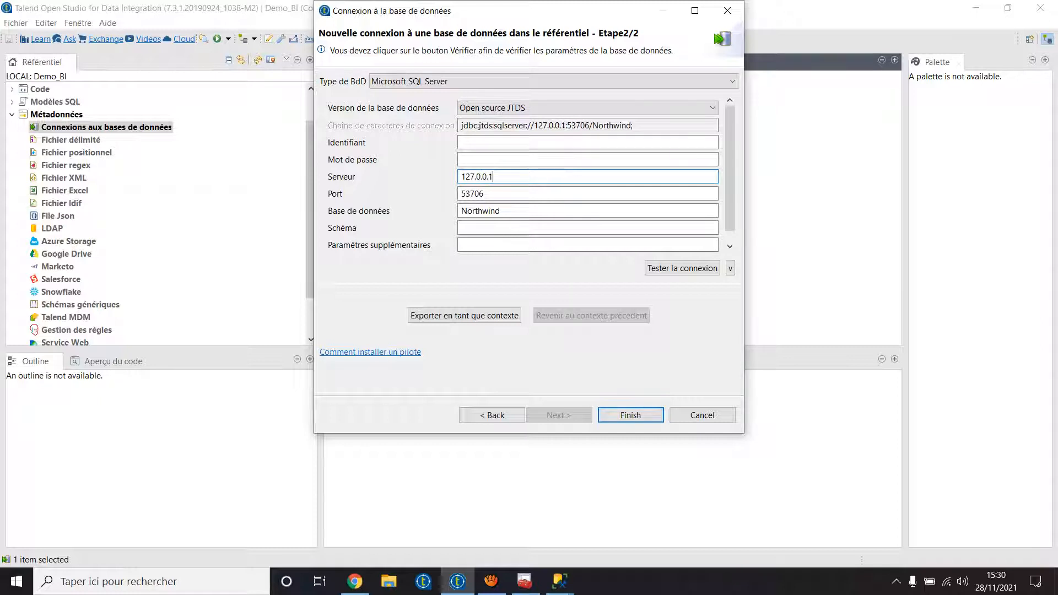
left_click(463, 159)
left_click(682, 268)
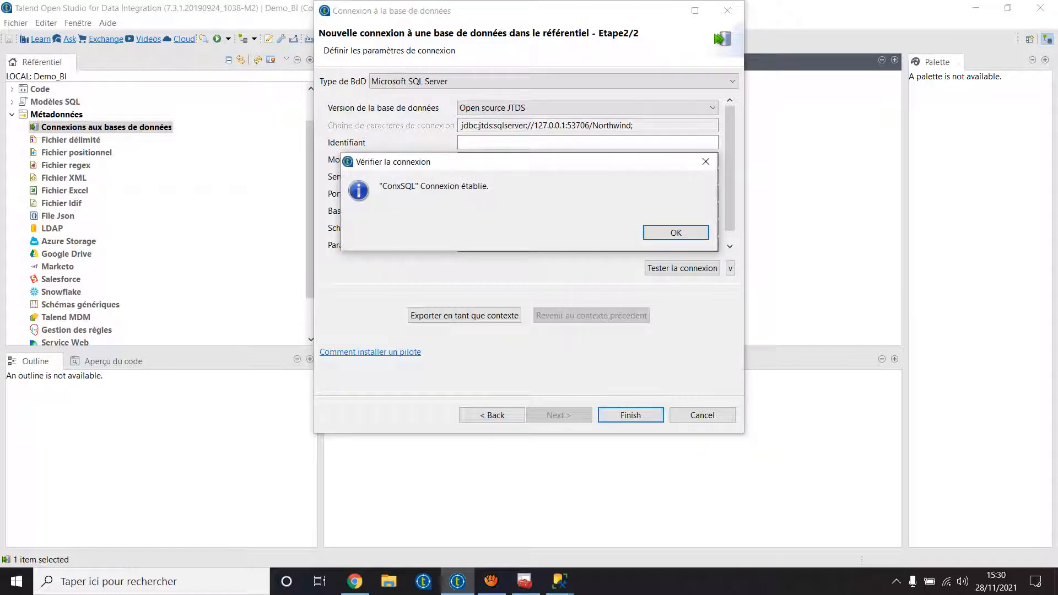
Close the connection test result and finish the wizard to save the connection in the repository
left_click_drag(551, 162, 578, 228)
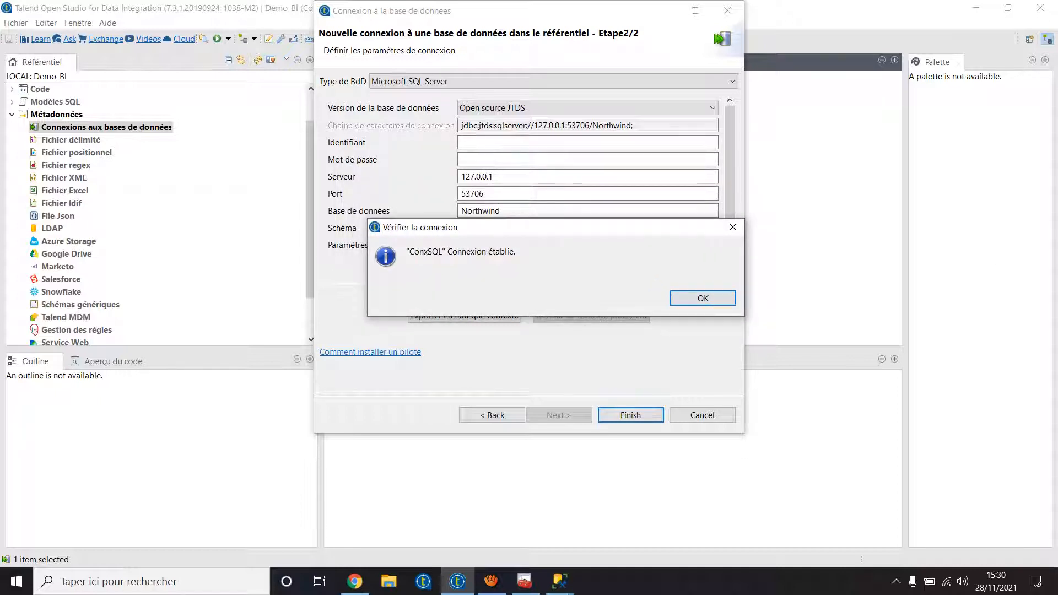
left_click_drag(578, 227, 594, 299)
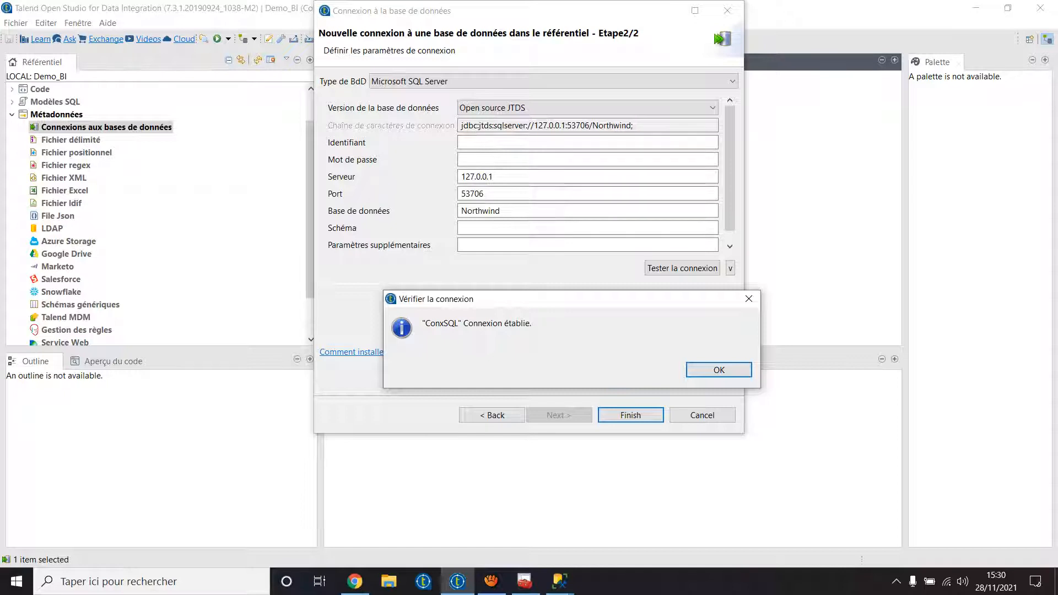
key("Return")
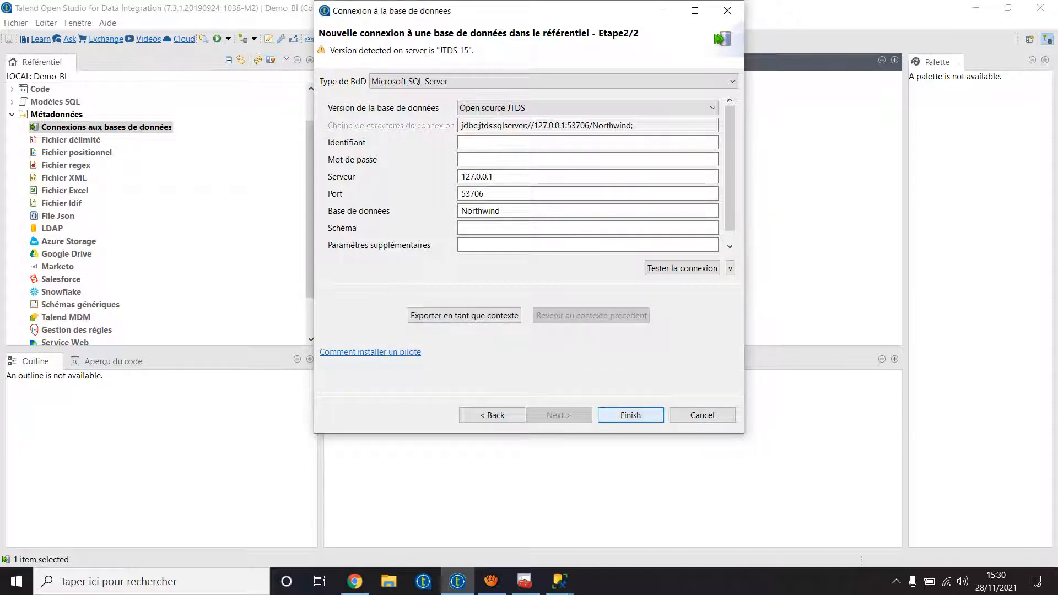
left_click(631, 415)
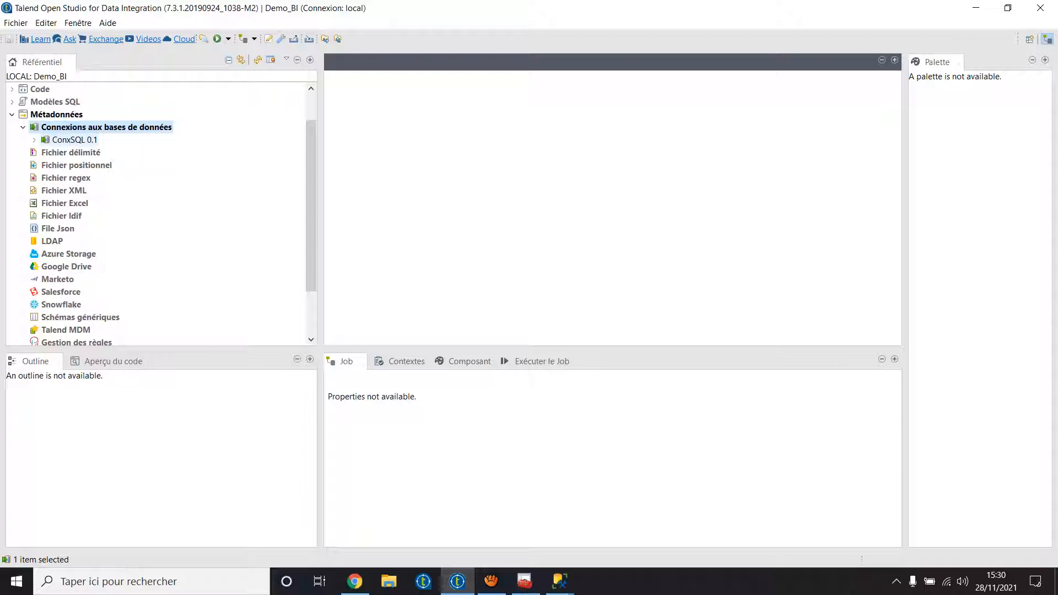
left_click(491, 581)
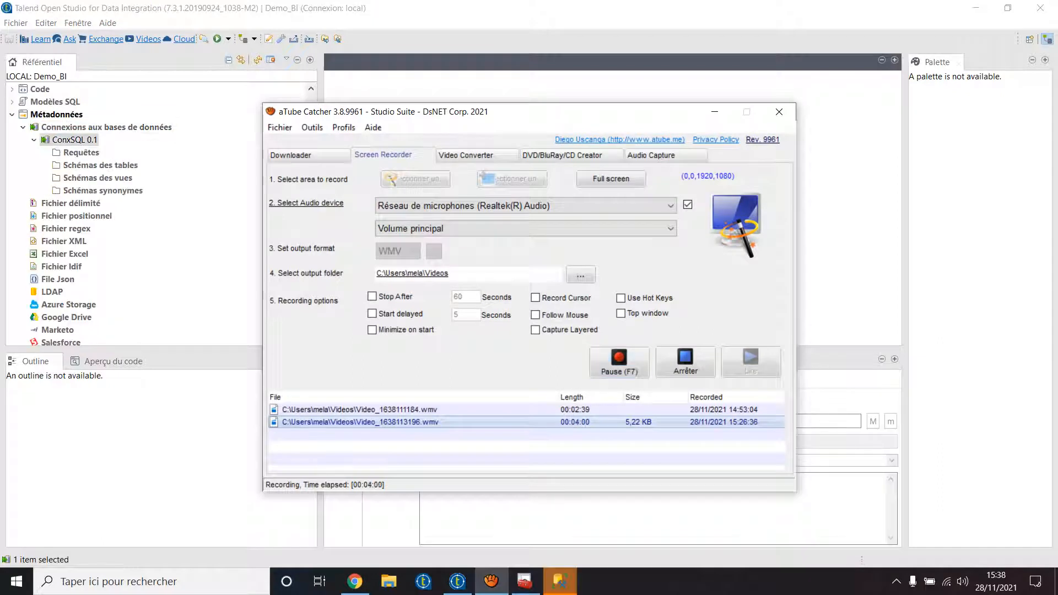
left_click(715, 112)
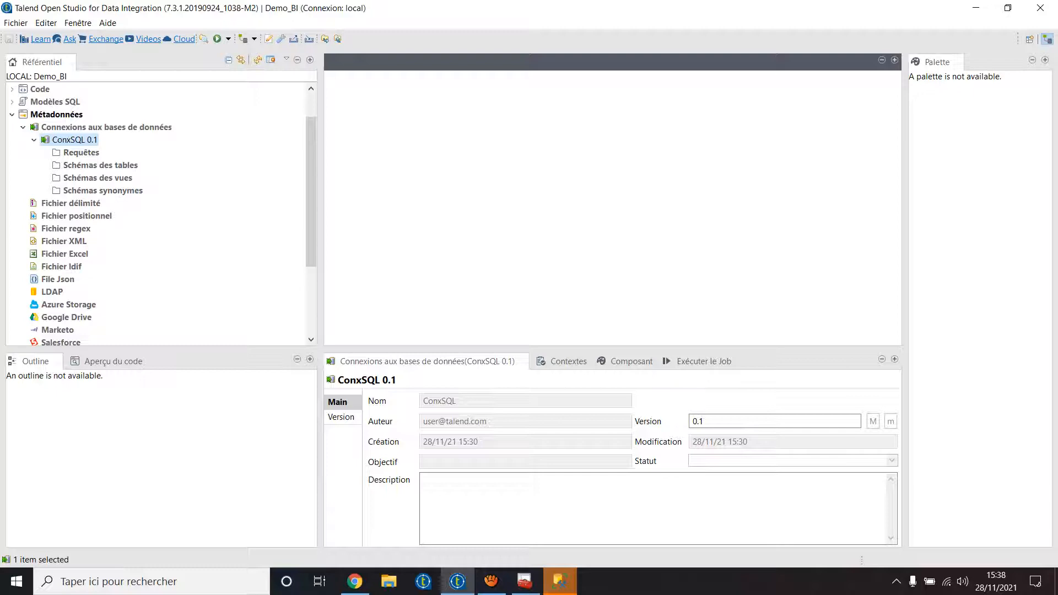
Start retrieving the schema for the ConxSQL connection with the default % name filter and expand the Northwind catalog
right_click(88, 141)
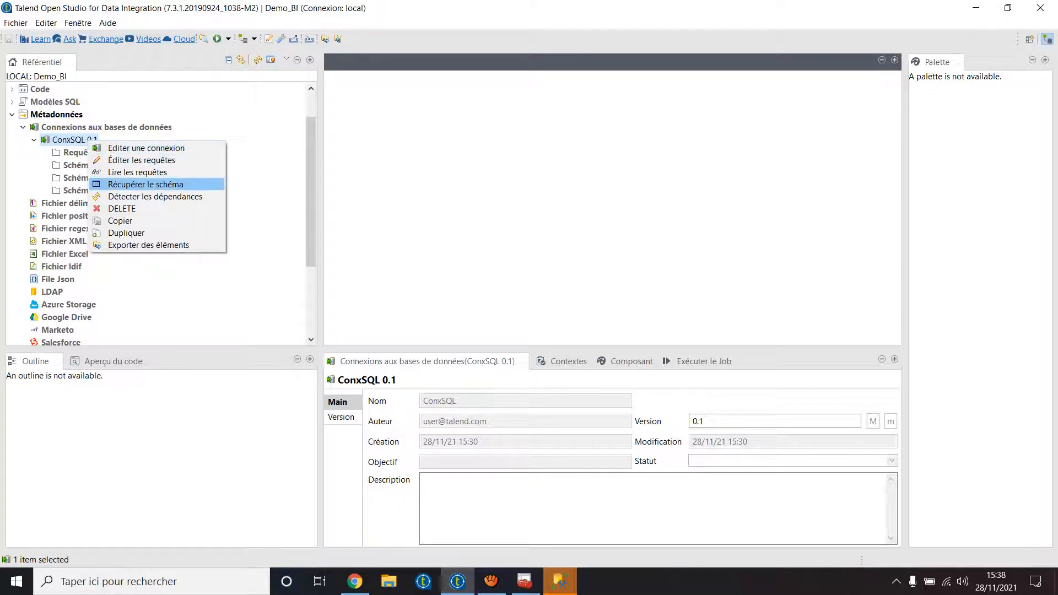
left_click(146, 184)
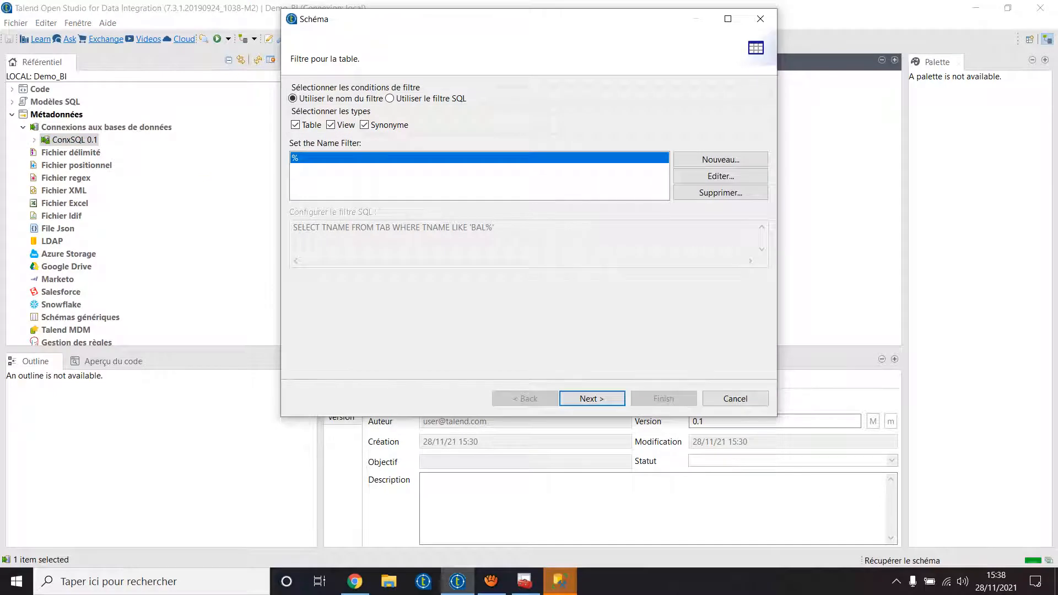
left_click(591, 398)
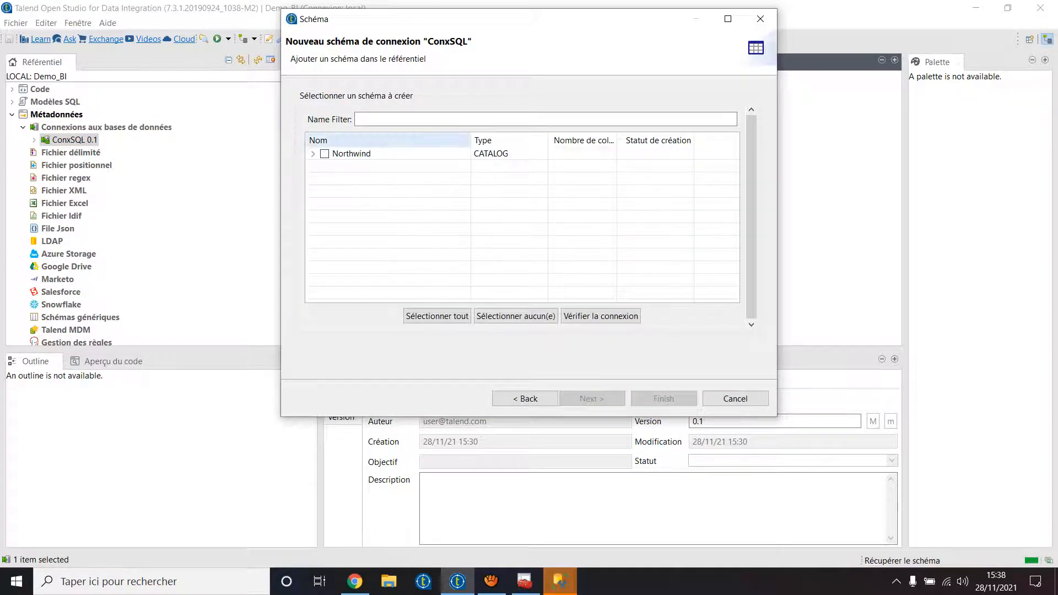
left_click(313, 153)
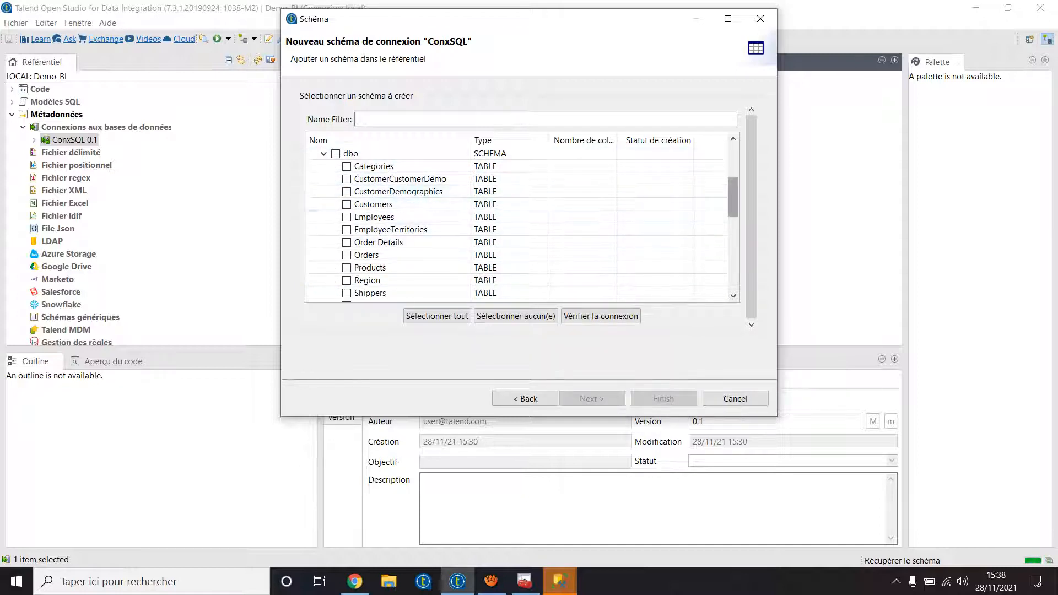
Examine the tables and views listed under the dbo schema of the Northwind catalog
scroll(385, 187, "up", 1)
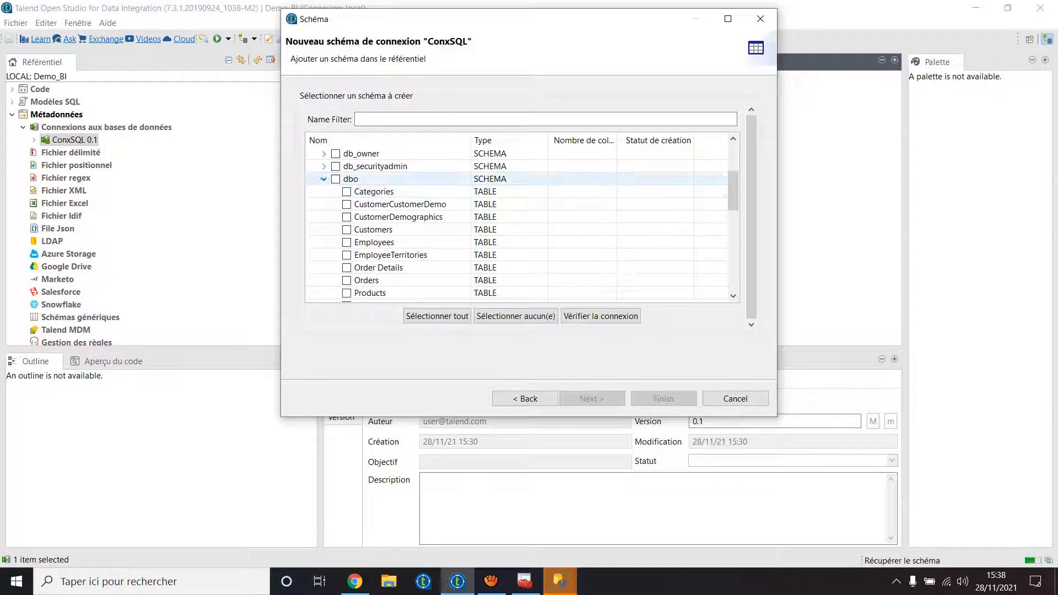
left_click(323, 179)
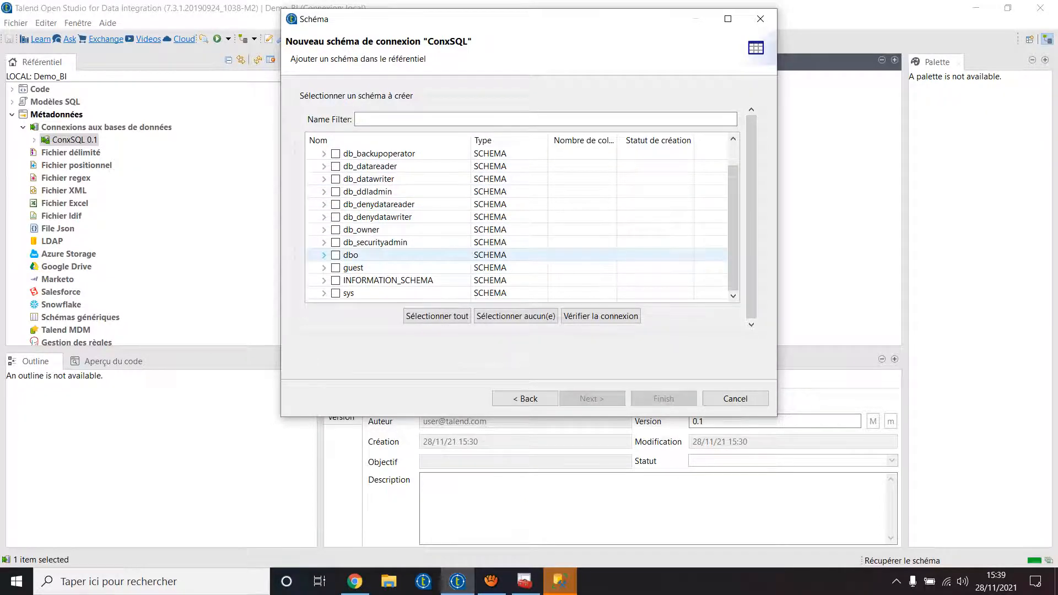
left_click(324, 255)
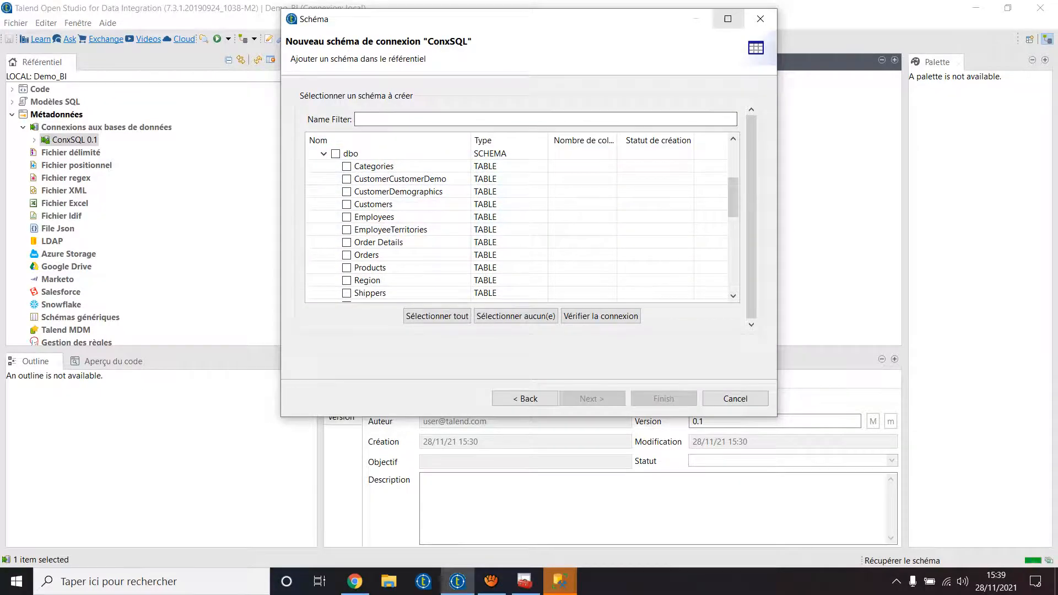
left_click(727, 18)
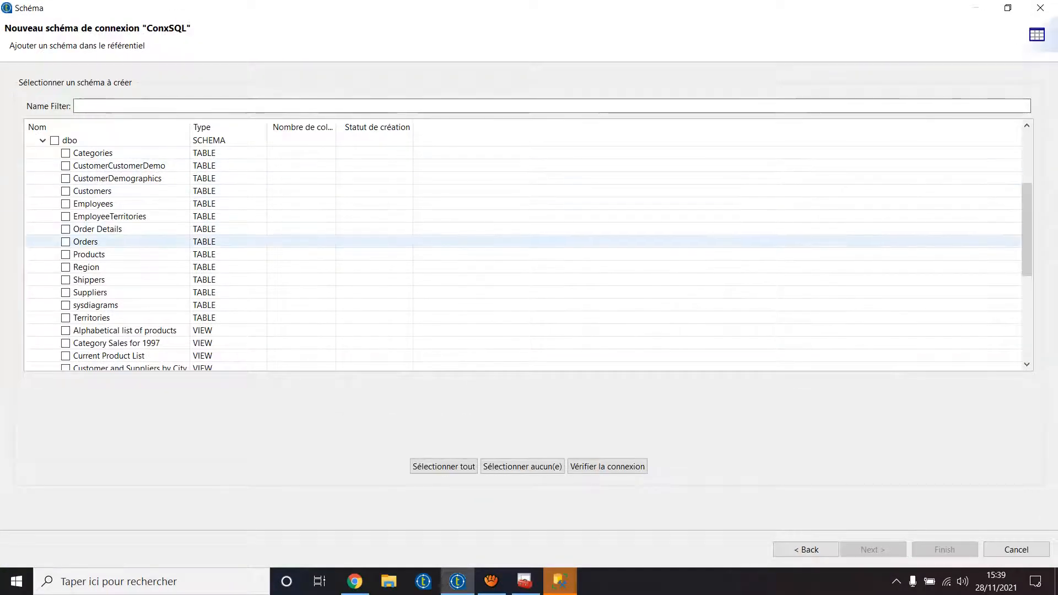
scroll(524, 248, "down", 1)
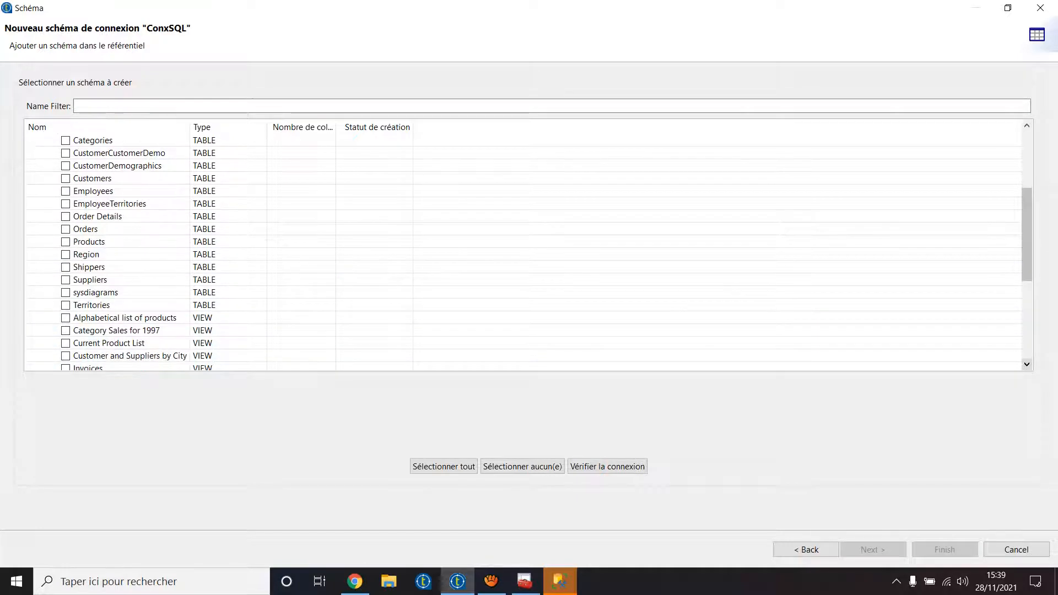
scroll(523, 247, "down", 3)
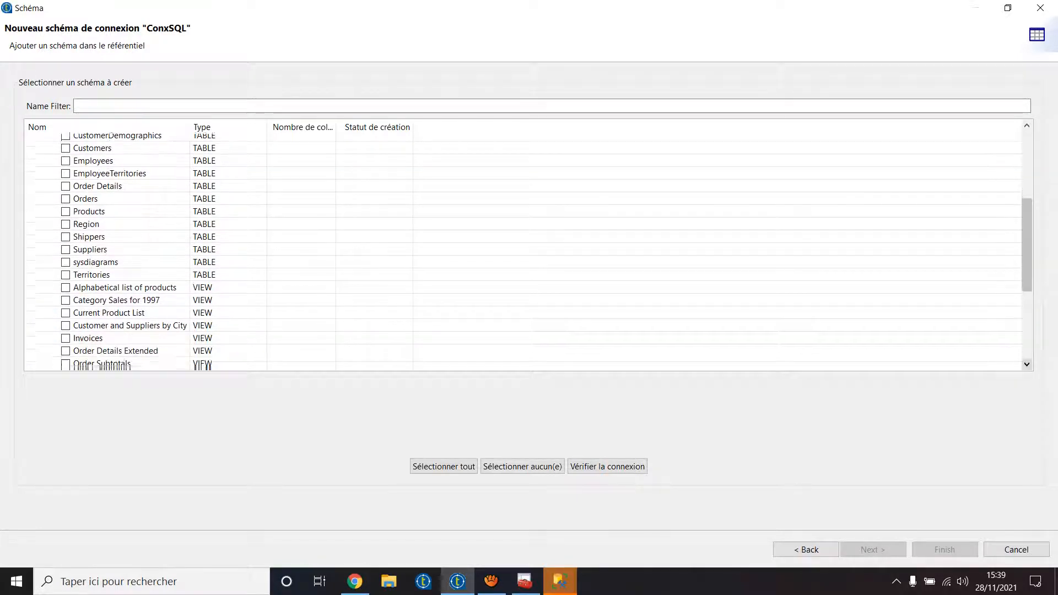
scroll(523, 248, "down", 5)
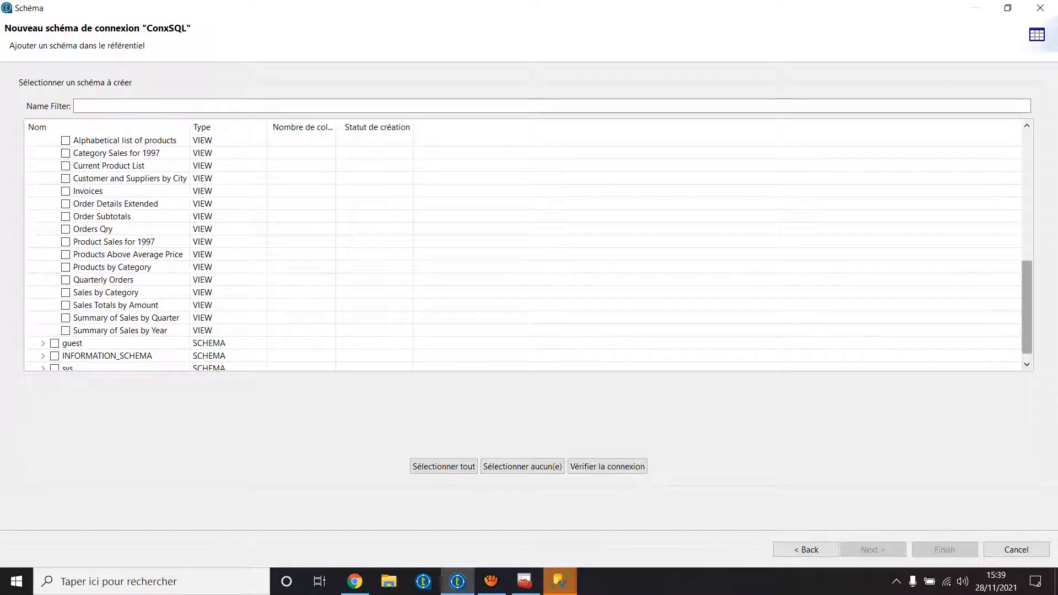
left_click_drag(1026, 307, 1027, 299)
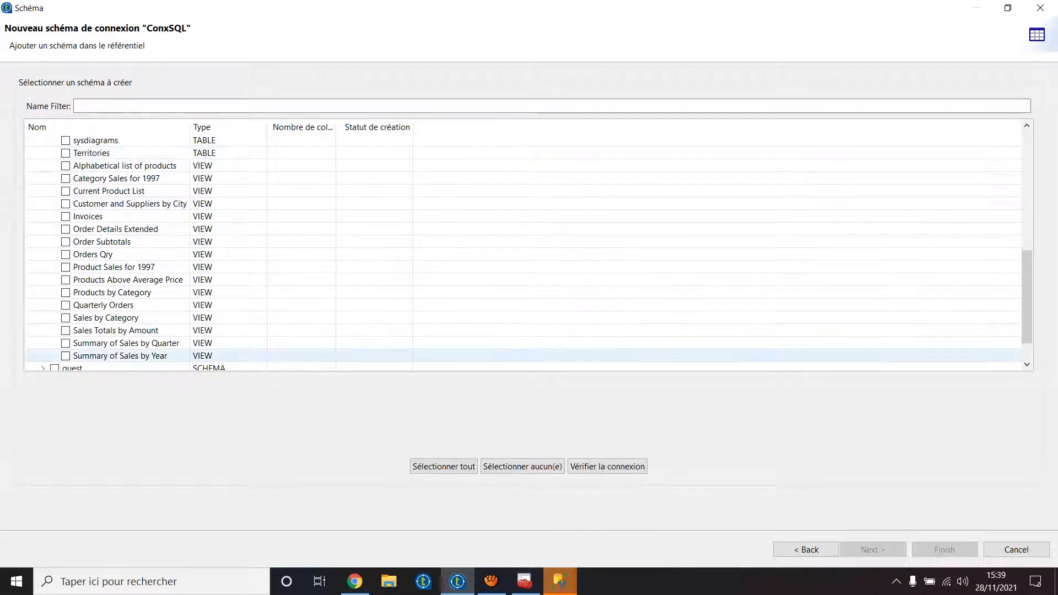
left_click_drag(1027, 297, 1026, 229)
left_click(1007, 8)
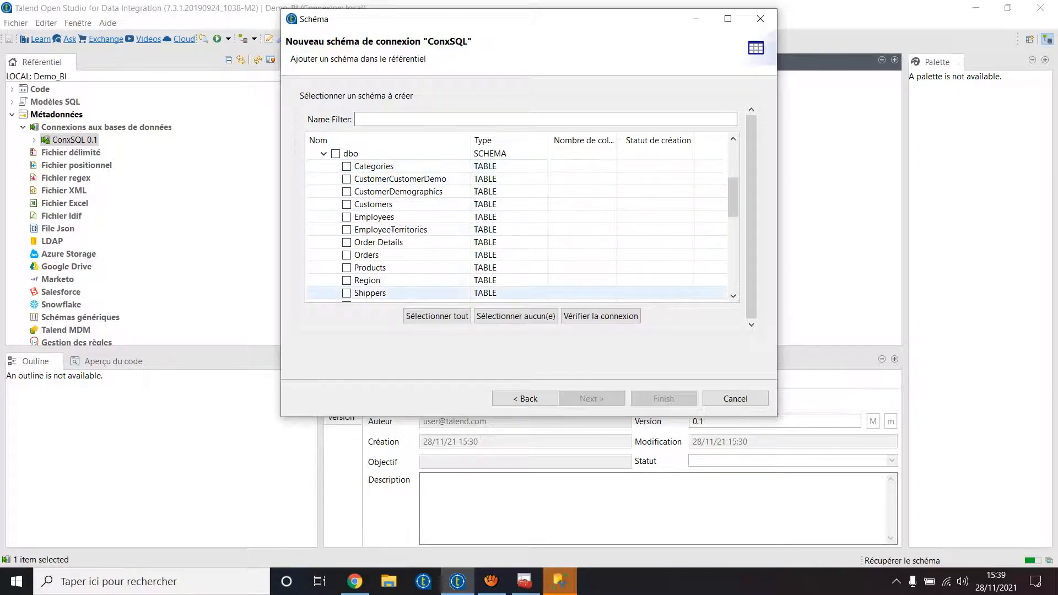
Select the dbo tables Categories, Orders, Region and Shippers for retrieval and continue to their schema definitions
left_click(346, 166)
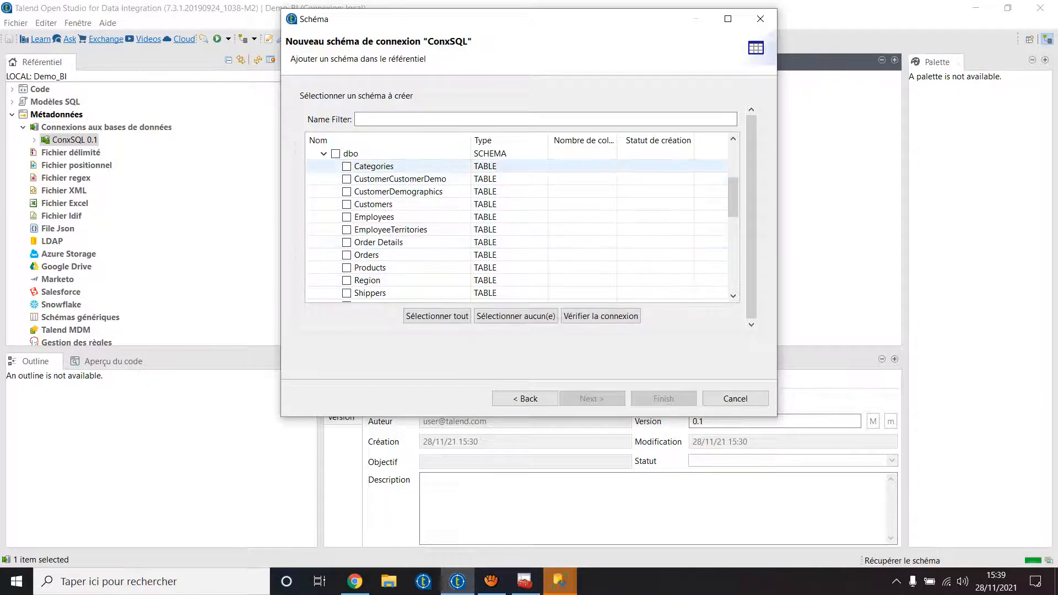
left_click(346, 254)
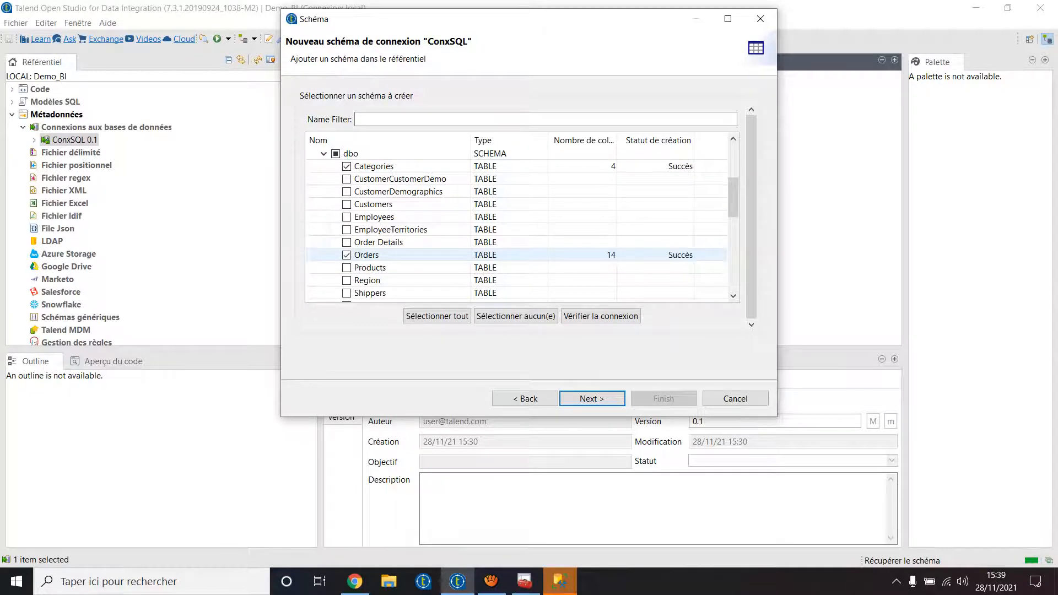
left_click(346, 280)
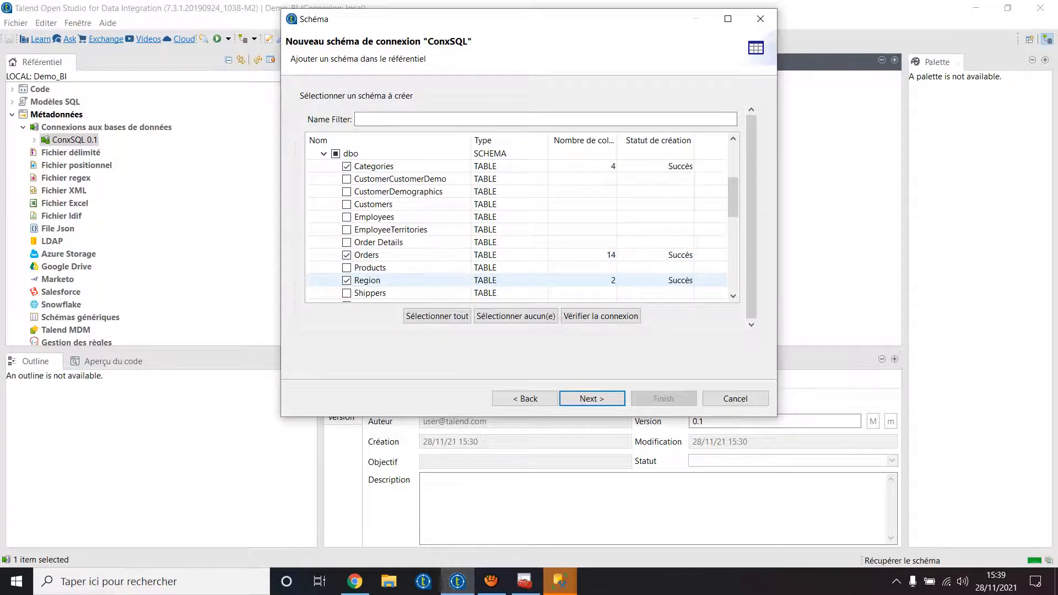
left_click(347, 293)
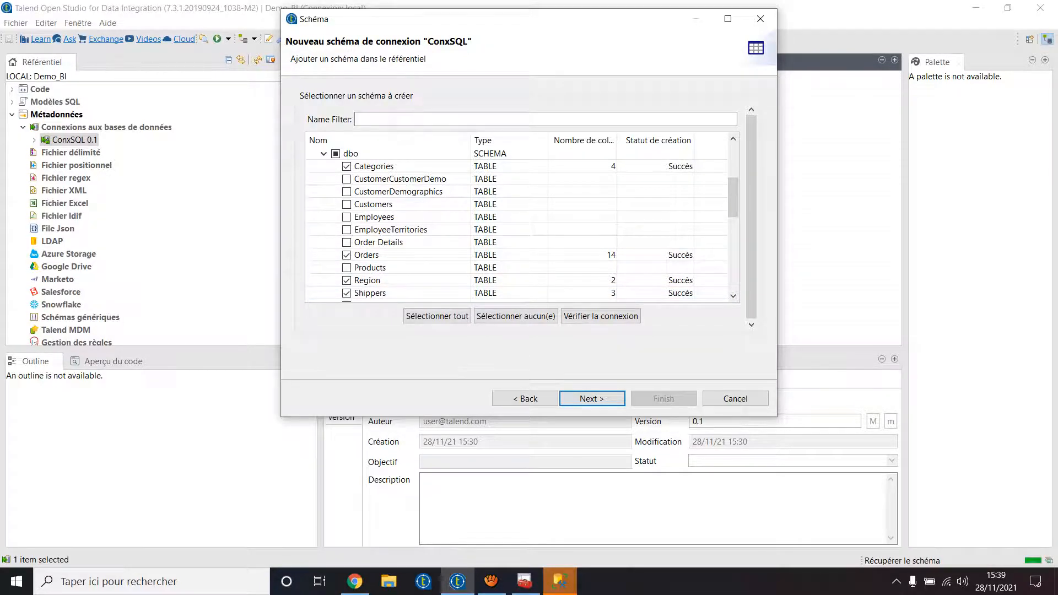
left_click(592, 398)
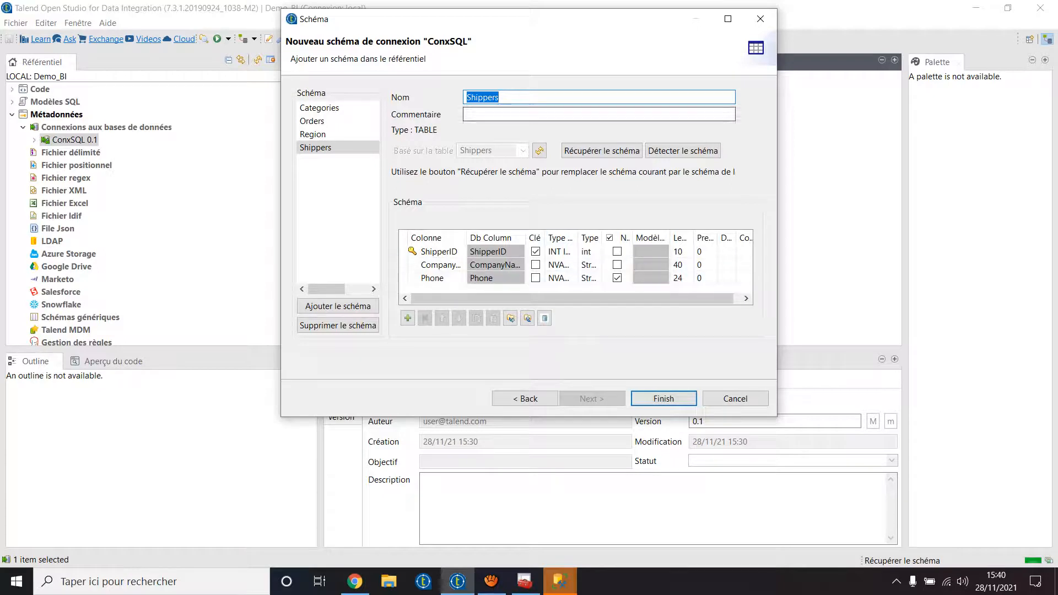
Review the column names, keys, types and lengths in the Categories, Orders, Region and Shippers schemas
left_click(466, 114)
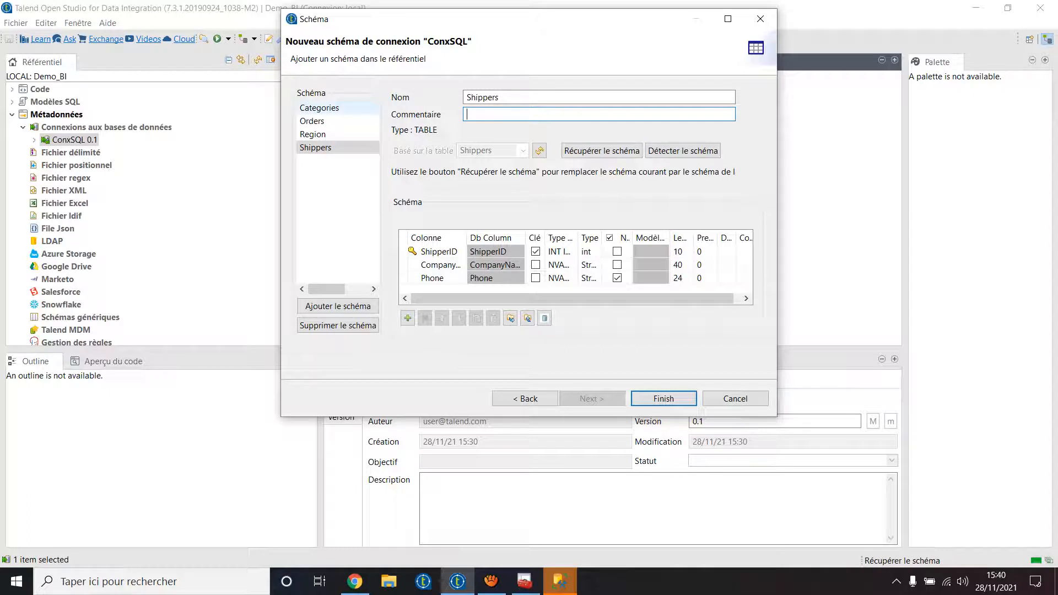
left_click(319, 107)
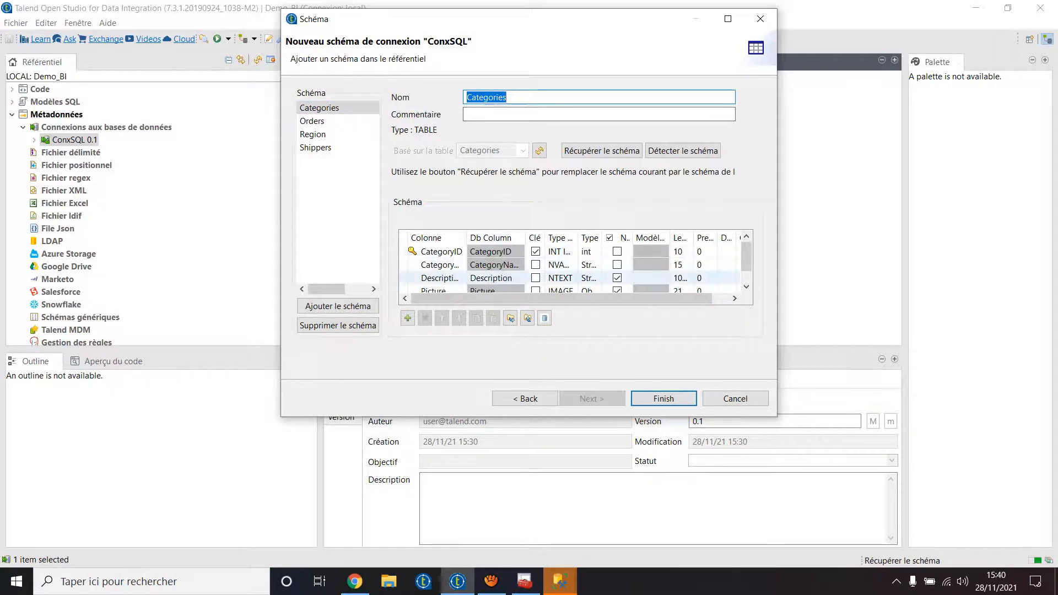
left_click(436, 251)
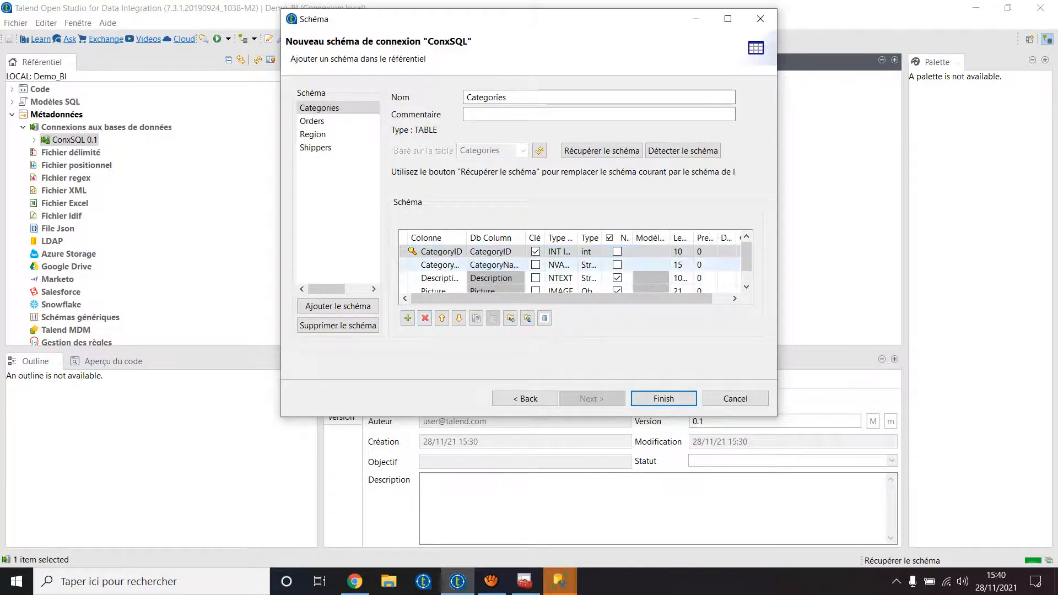
left_click(493, 265)
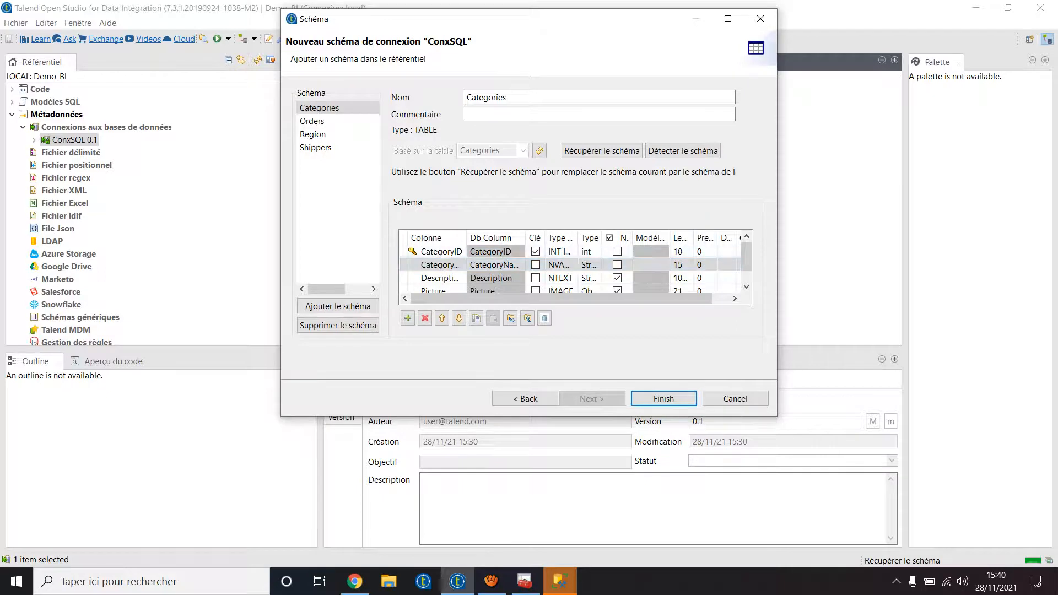
scroll(573, 265, "down", 1)
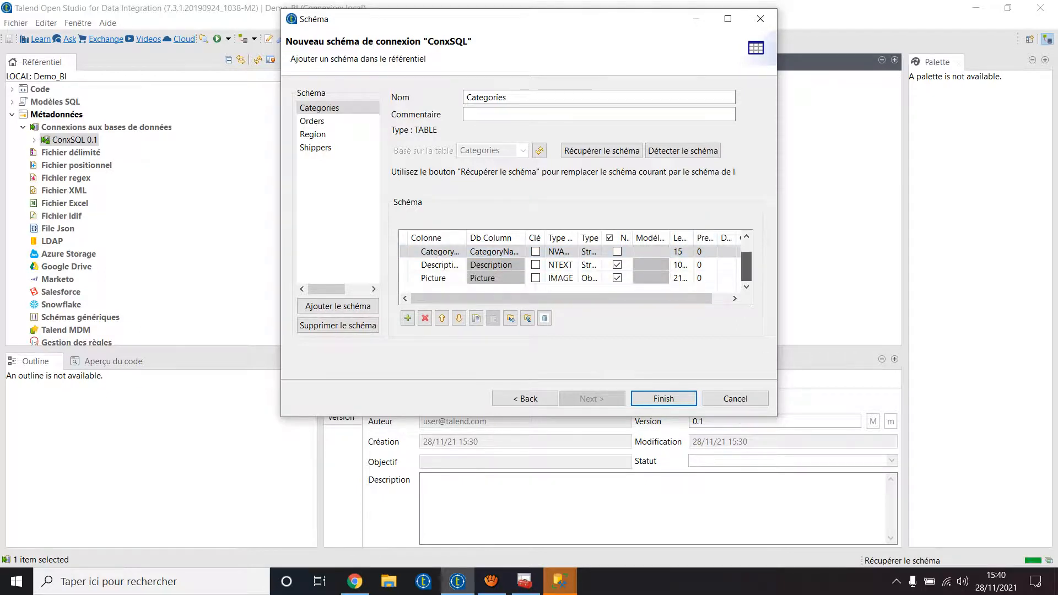
scroll(573, 265, "up", 1)
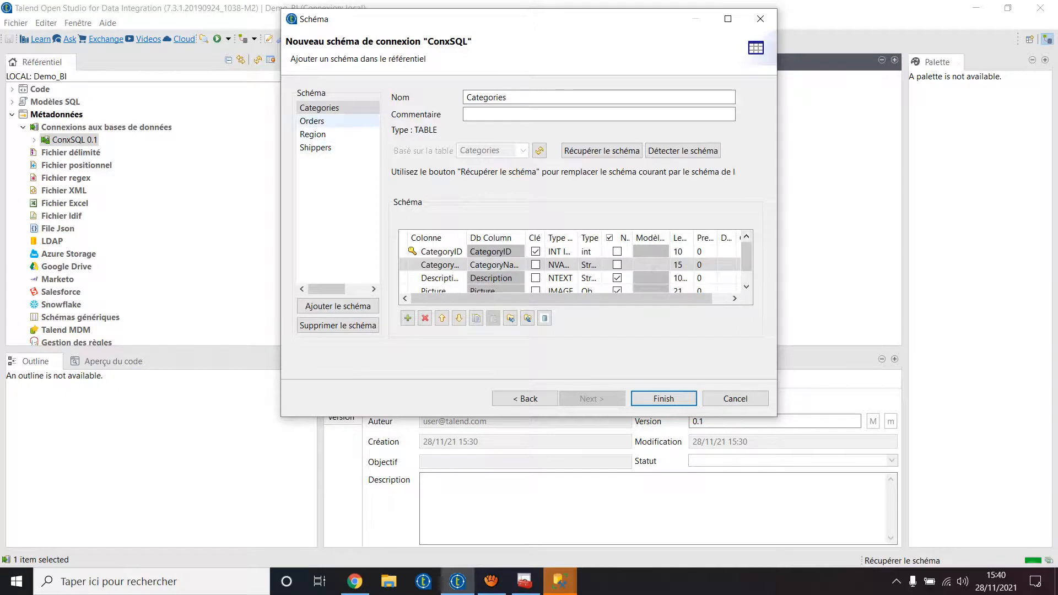
left_click(319, 121)
left_click(319, 134)
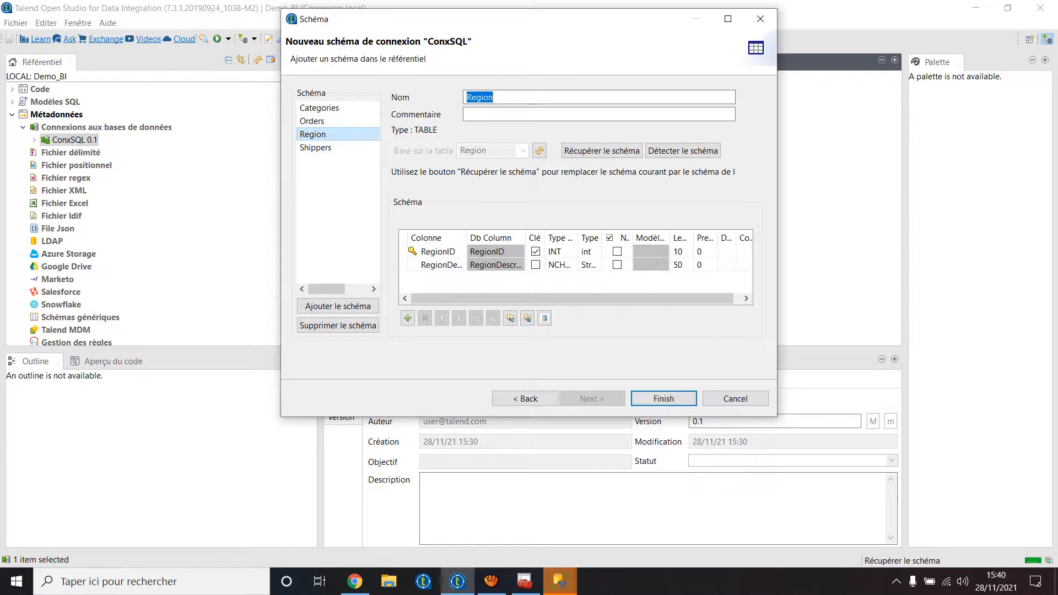
left_click(319, 148)
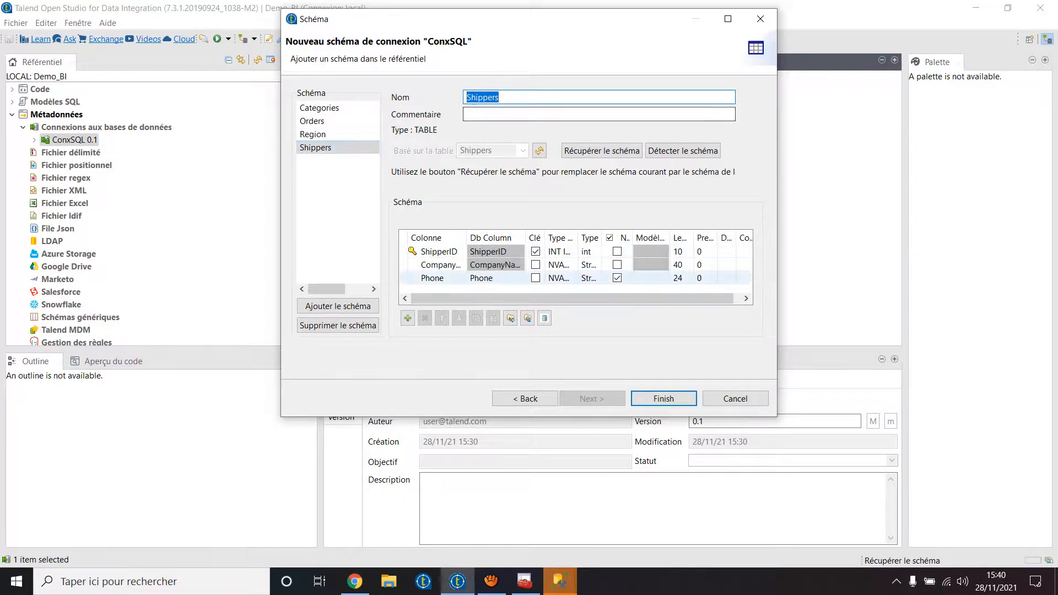
Finish the schema wizard to save the retrieved schemas and expand the ConxSQL connection's table schemas in the repository
left_click(663, 399)
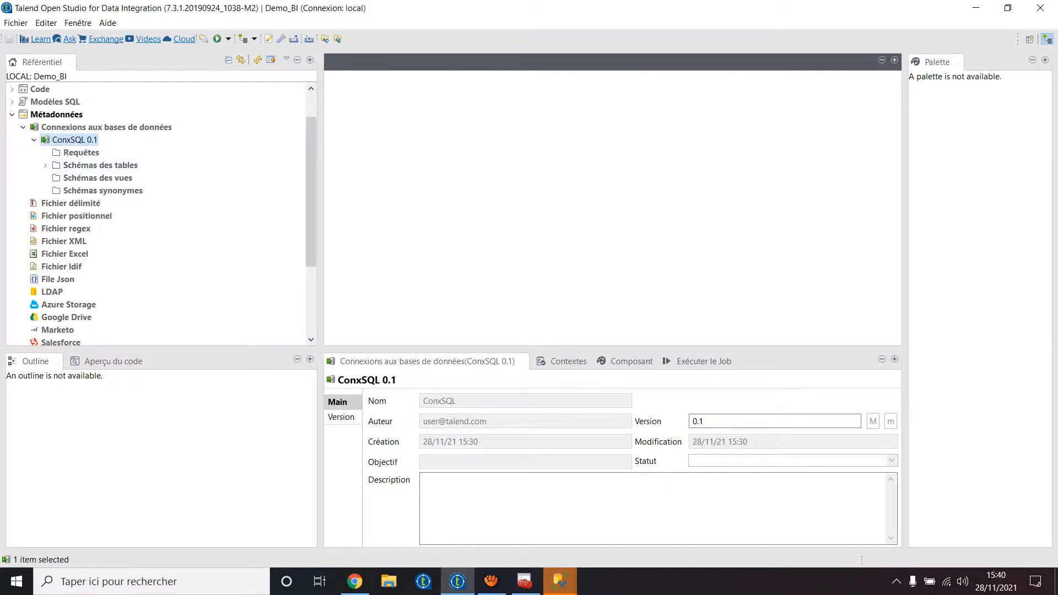
left_click(45, 166)
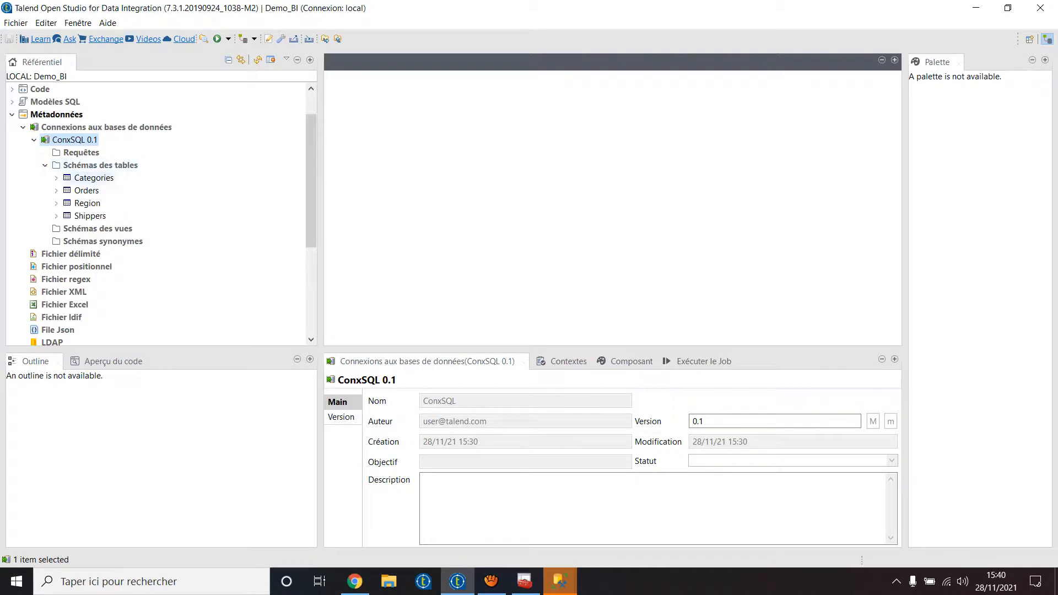